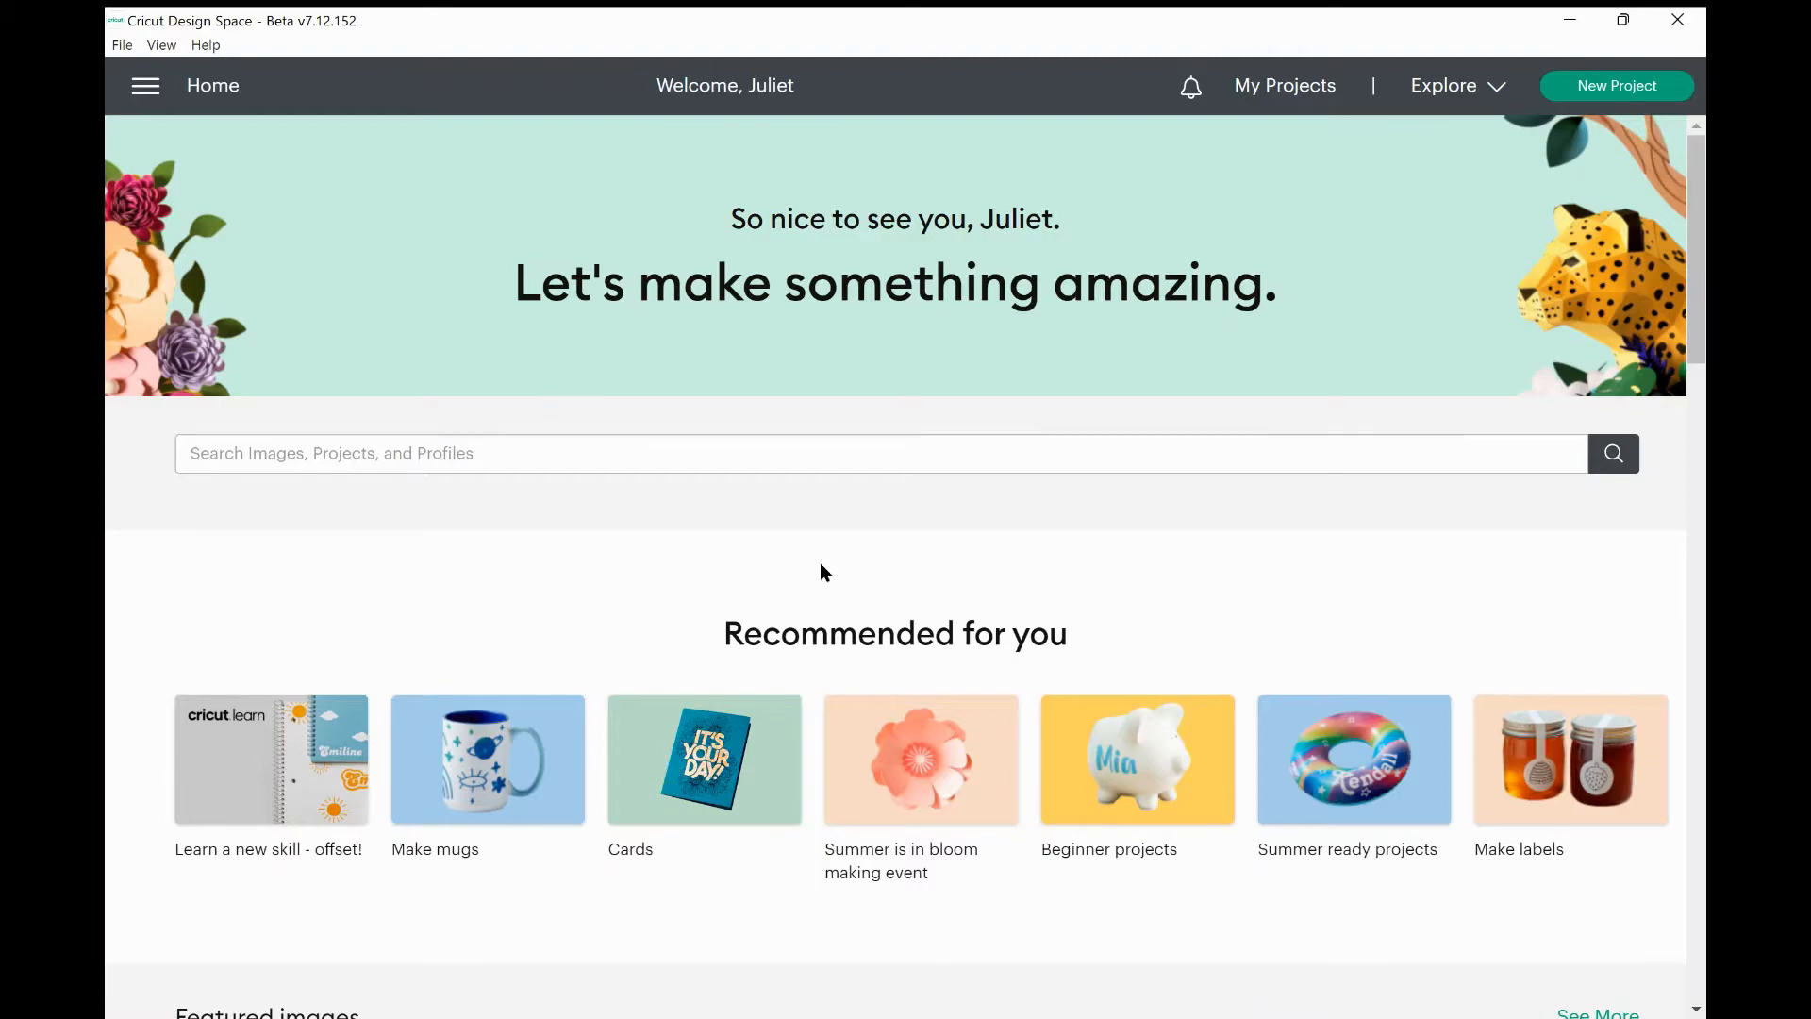
# Check the notifications panel, find it empty, and close it.
pyautogui.scroll(-5, 818, 560)
pyautogui.scroll(-8, 818, 566)
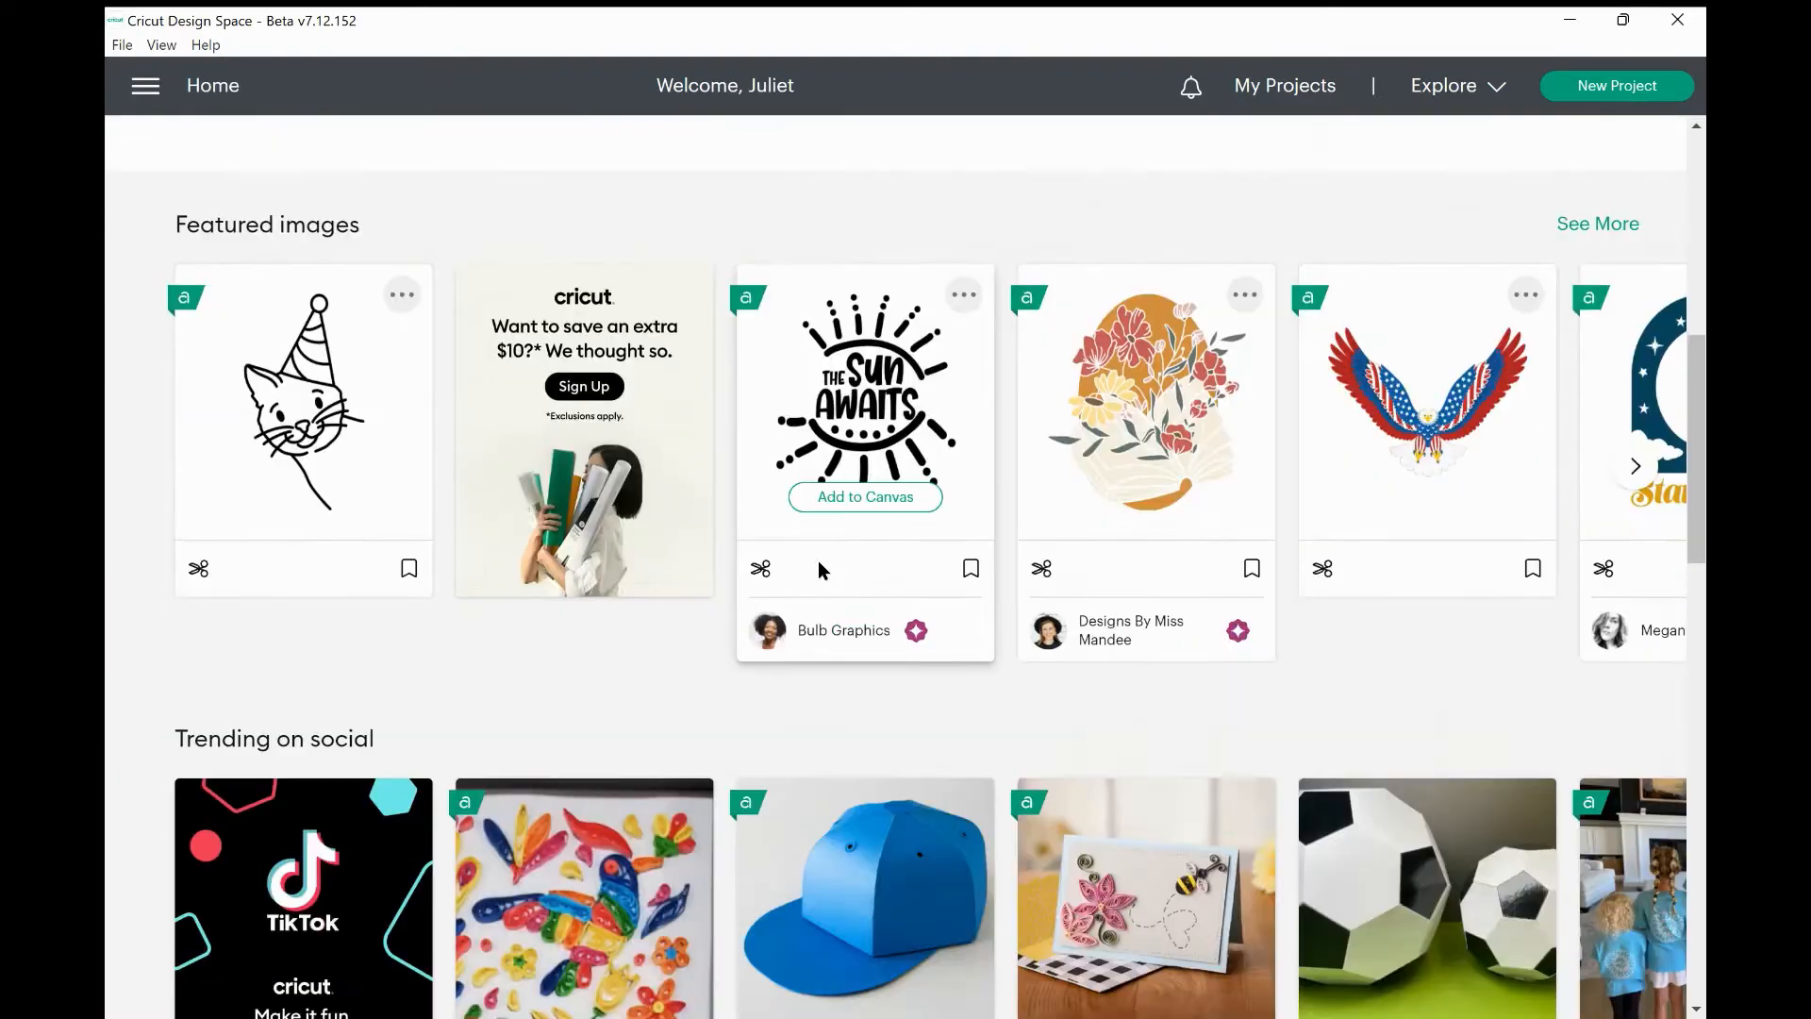
pyautogui.scroll(1, 817, 560)
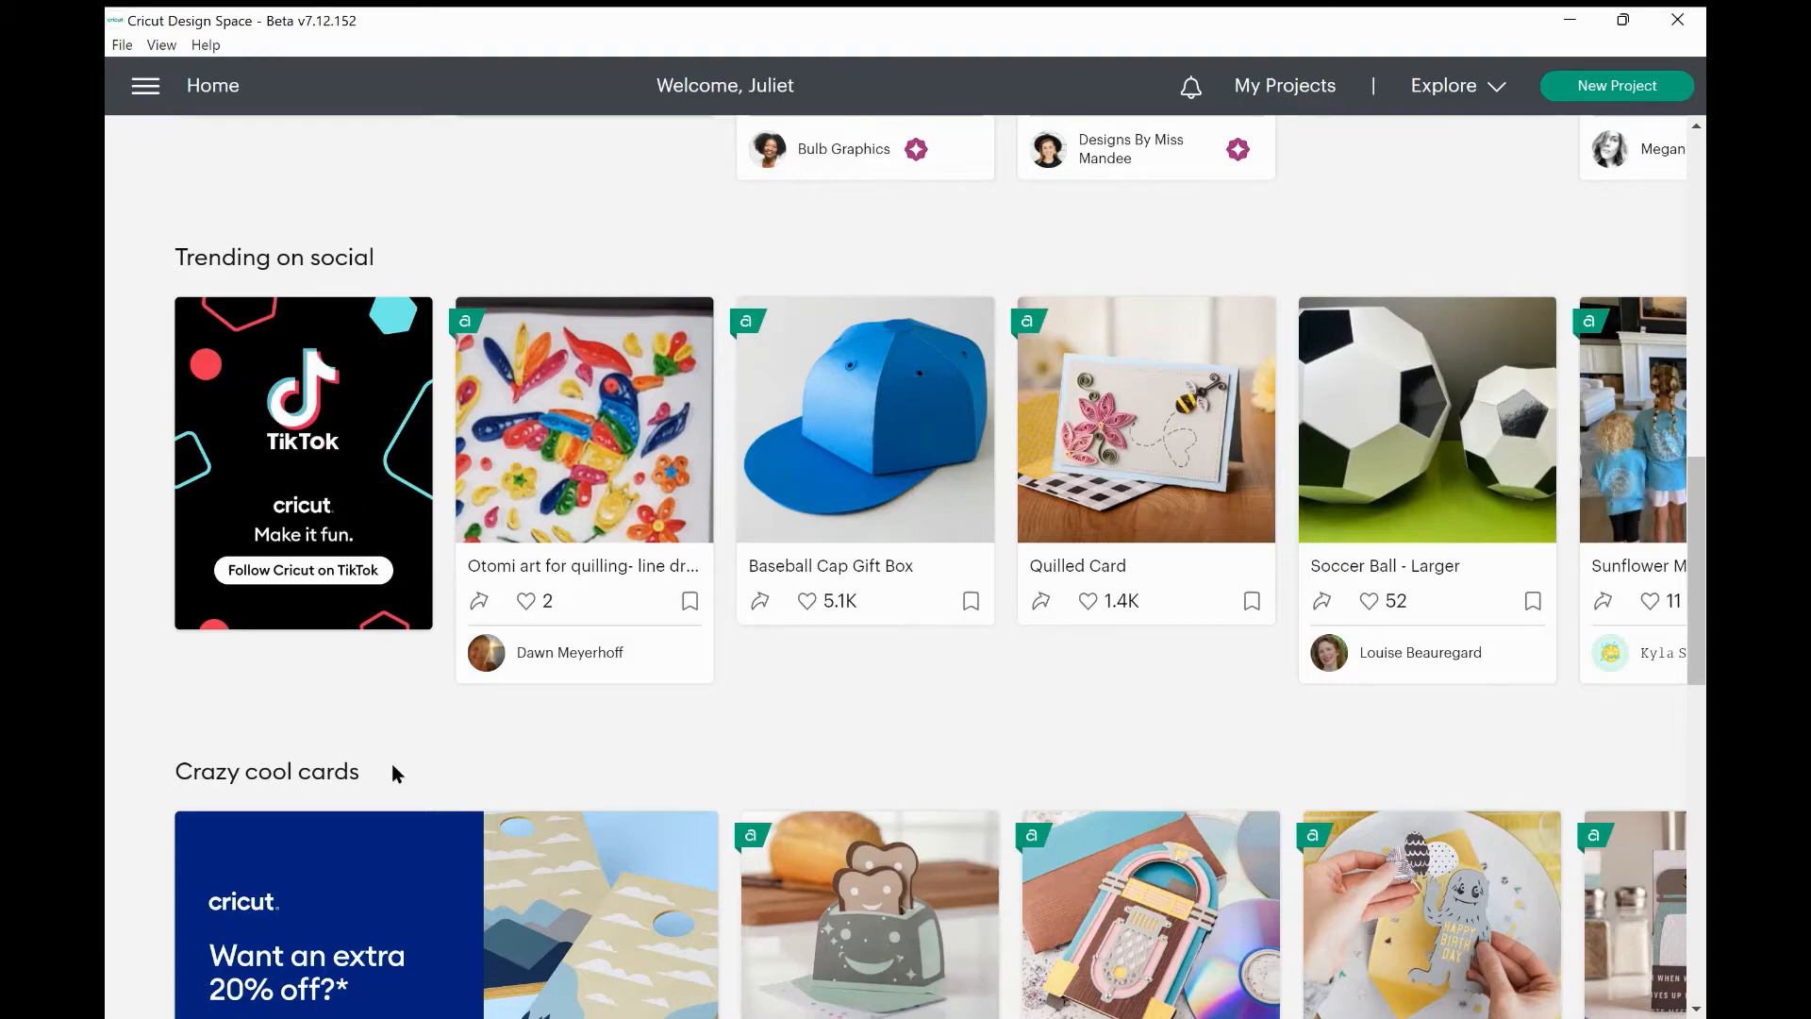
pyautogui.scroll(-5, 393, 768)
pyautogui.scroll(-4, 392, 774)
pyautogui.scroll(11, 392, 774)
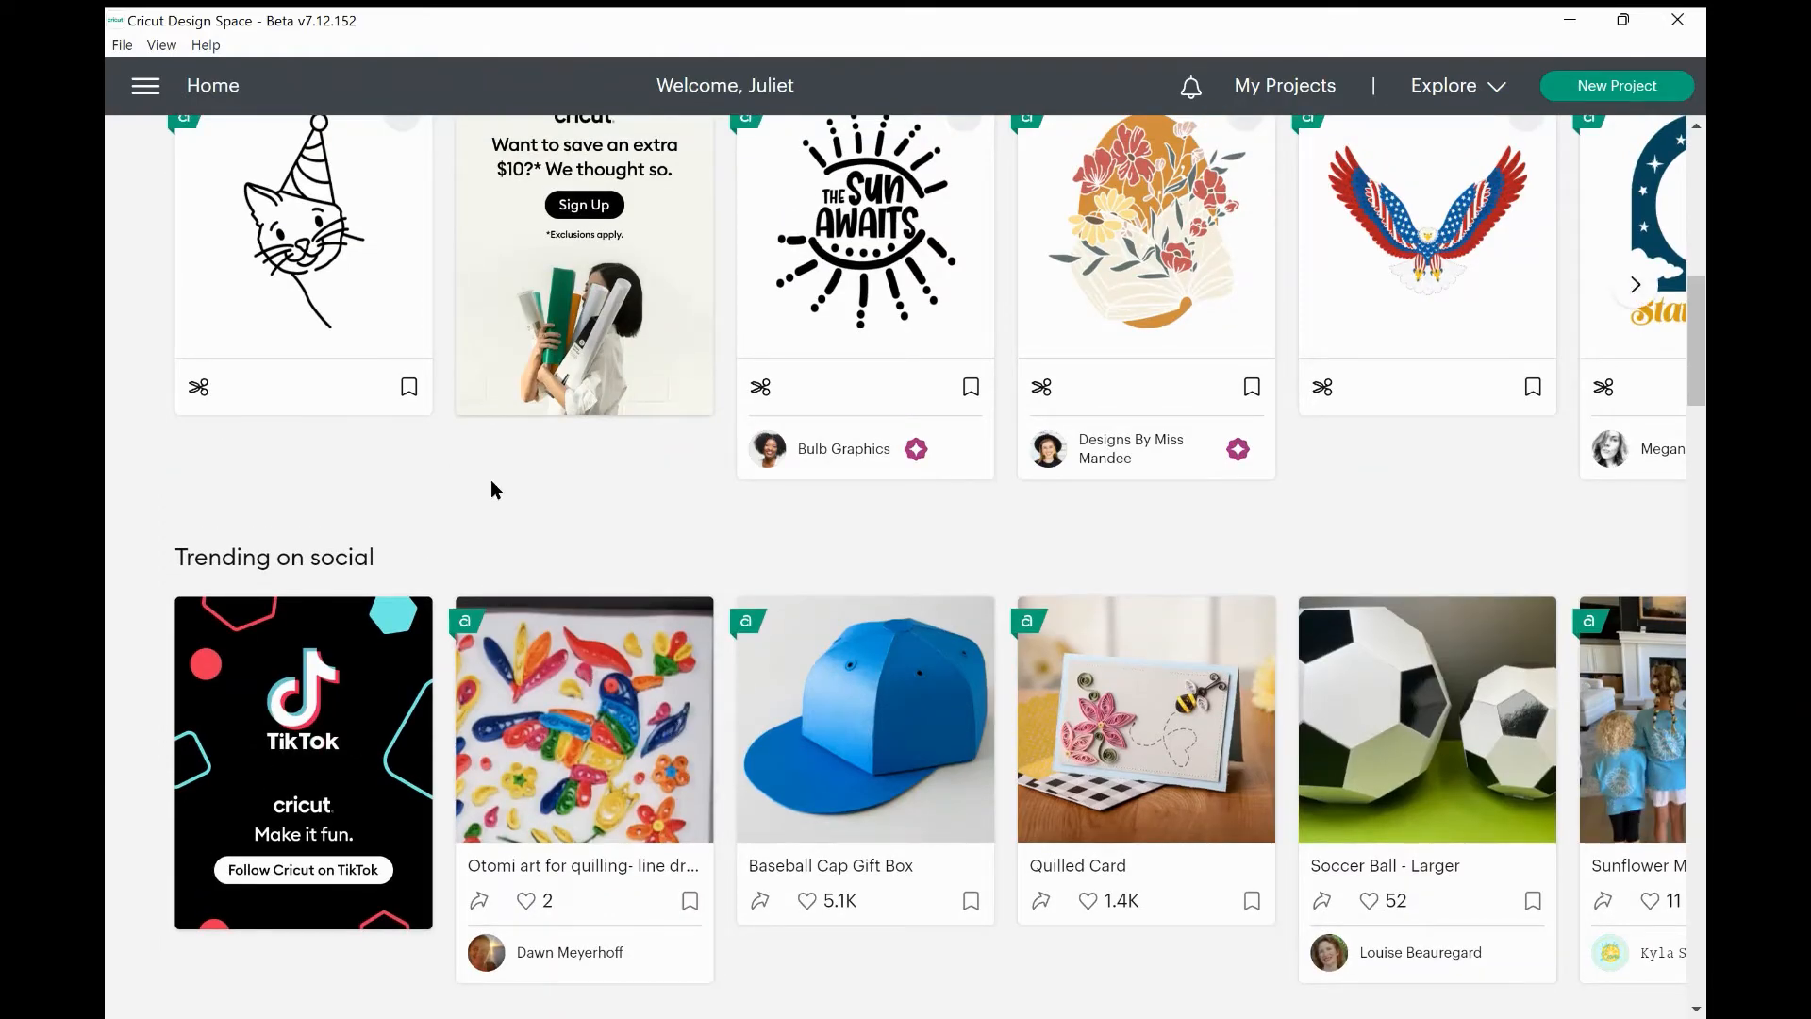
pyautogui.scroll(9, 490, 479)
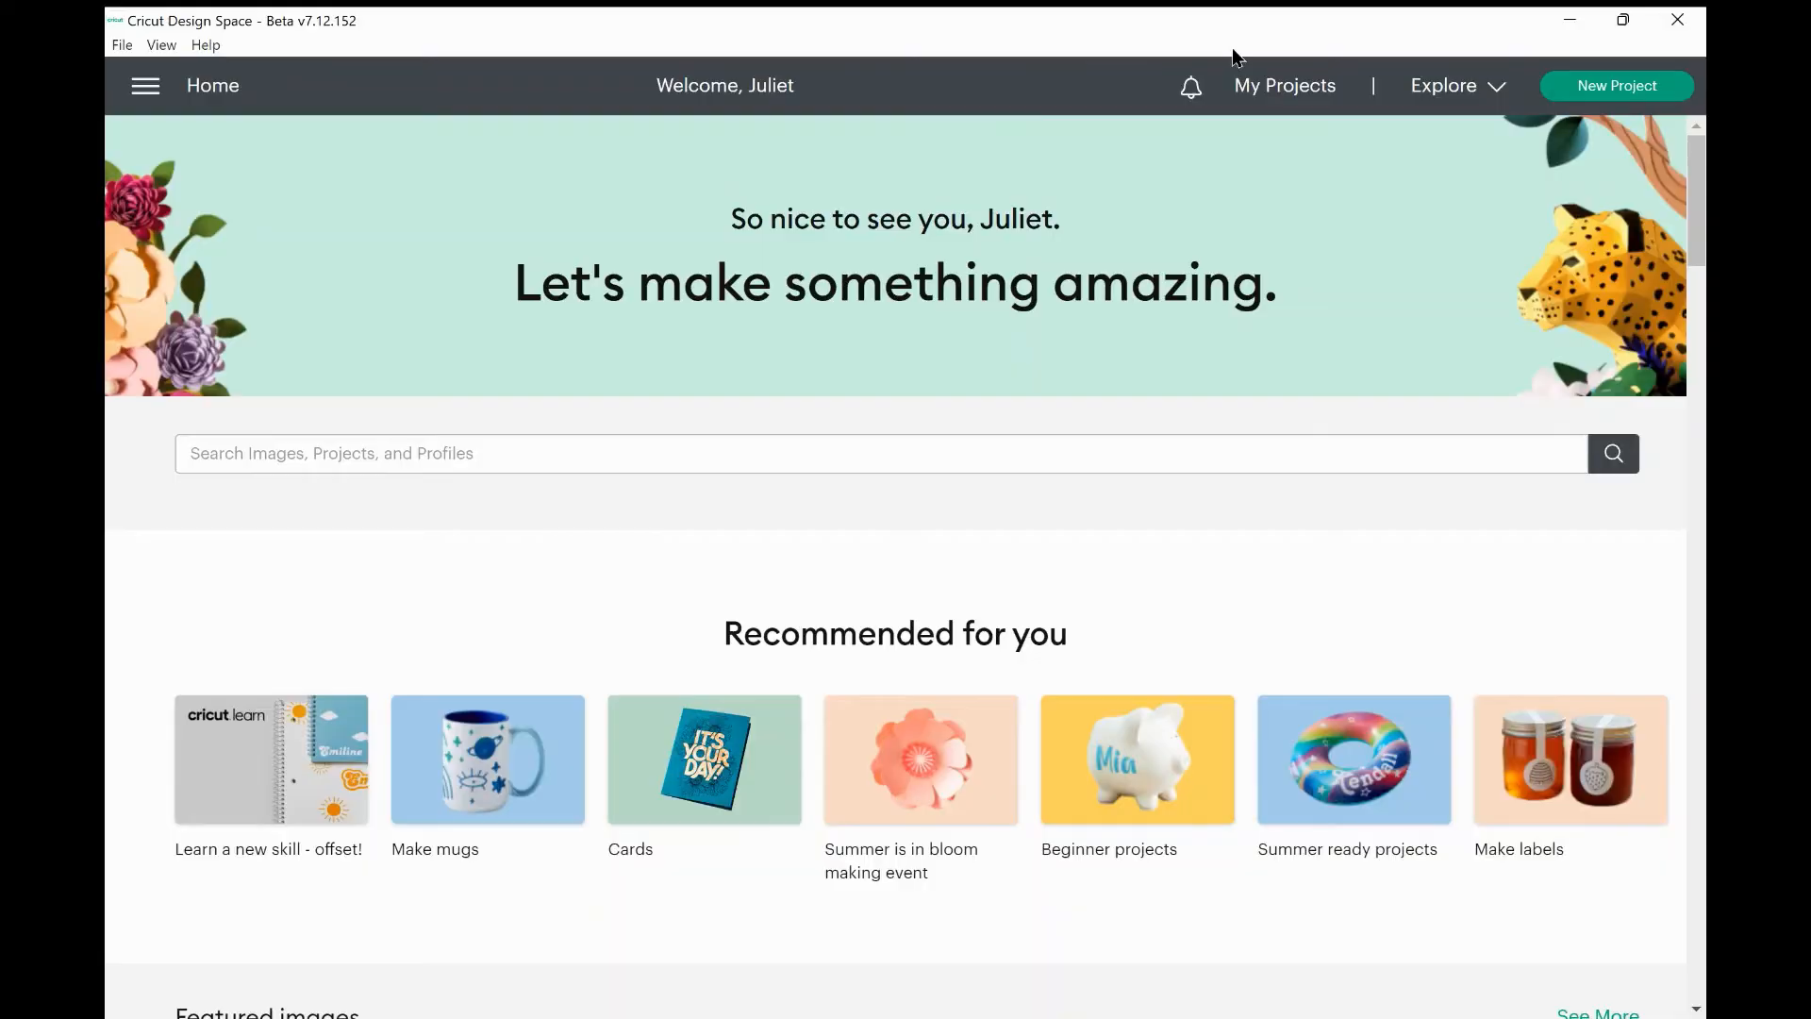
pyautogui.click(1192, 88)
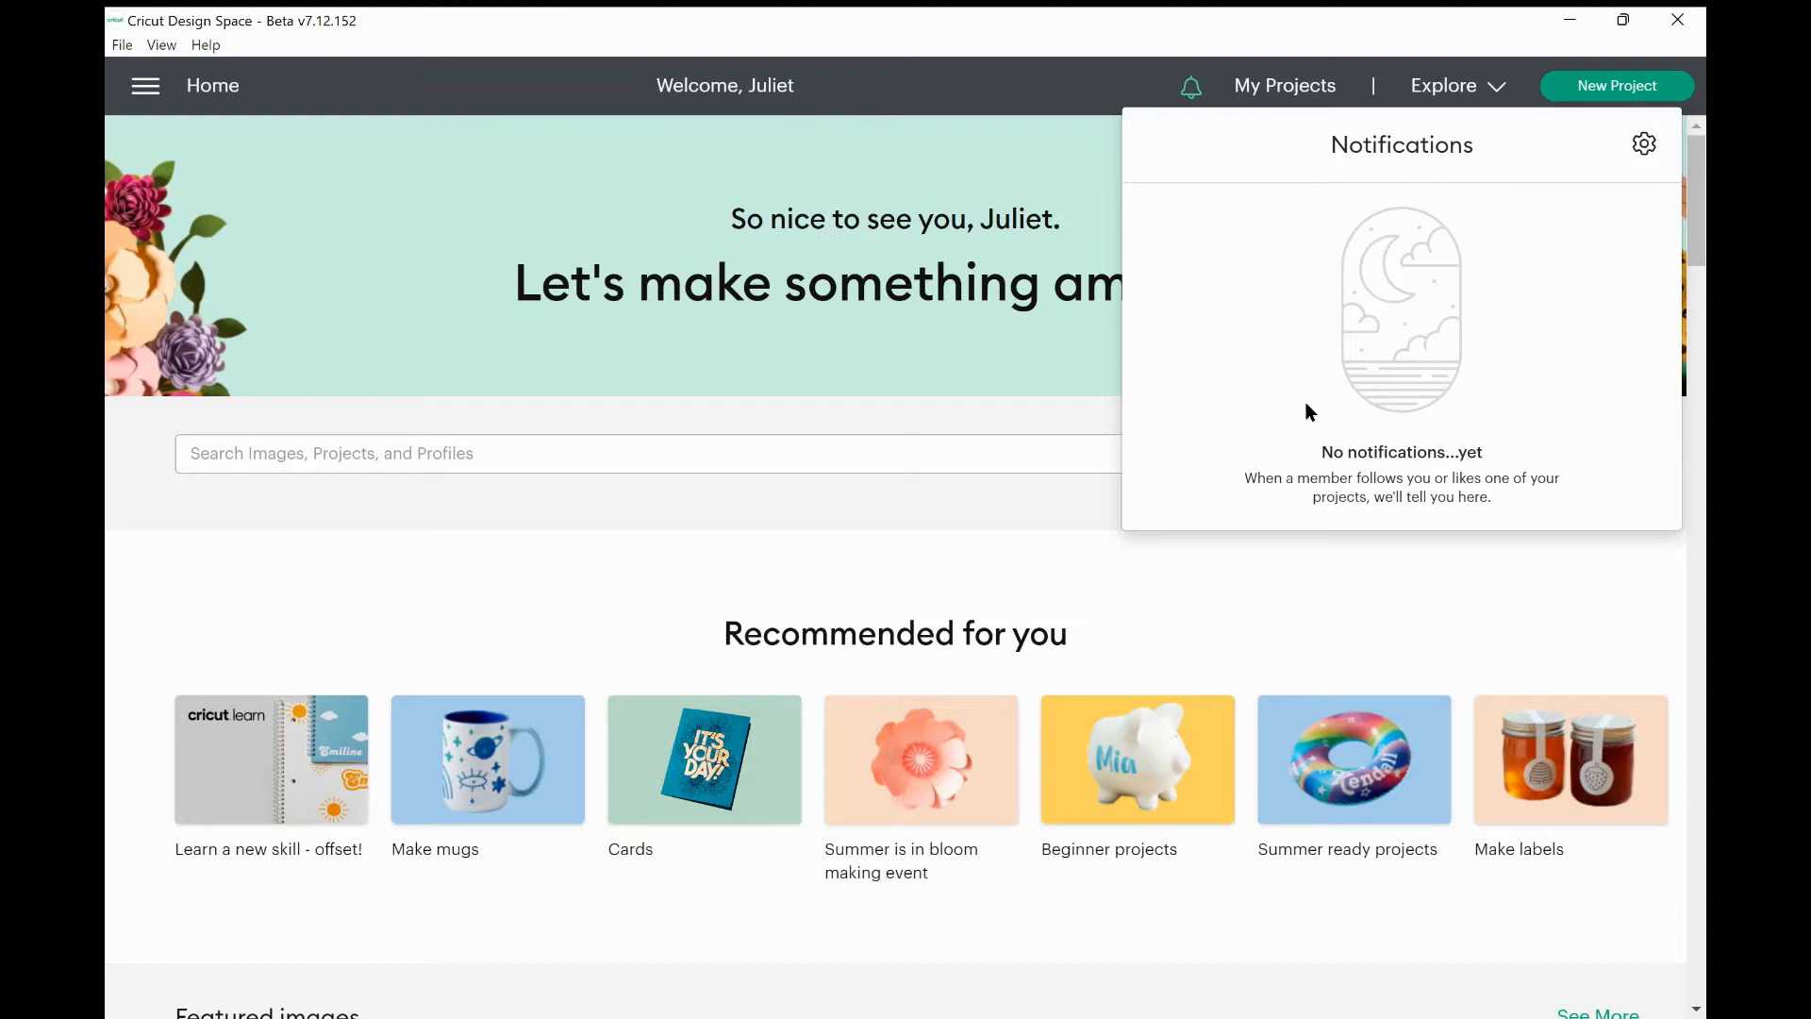
pyautogui.click(1034, 581)
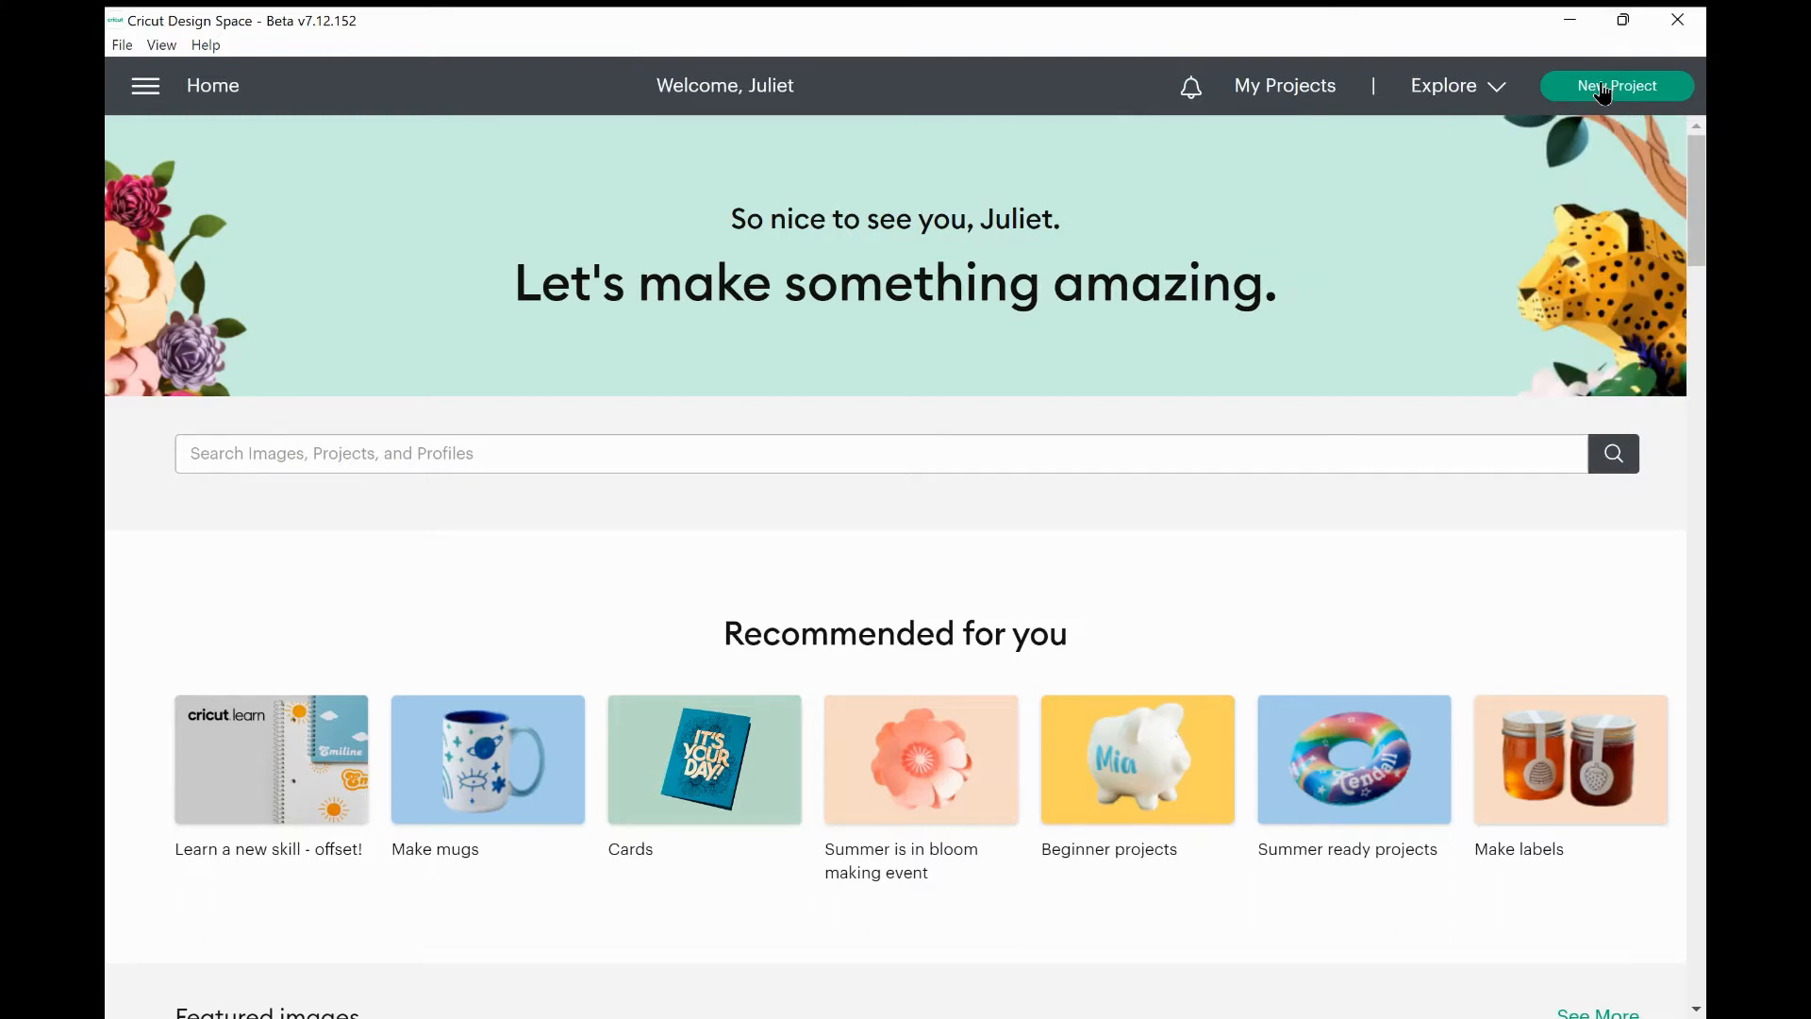
# Replace the unsaved project with a new blank one and add a default Text layer.
pyautogui.click(1601, 88)
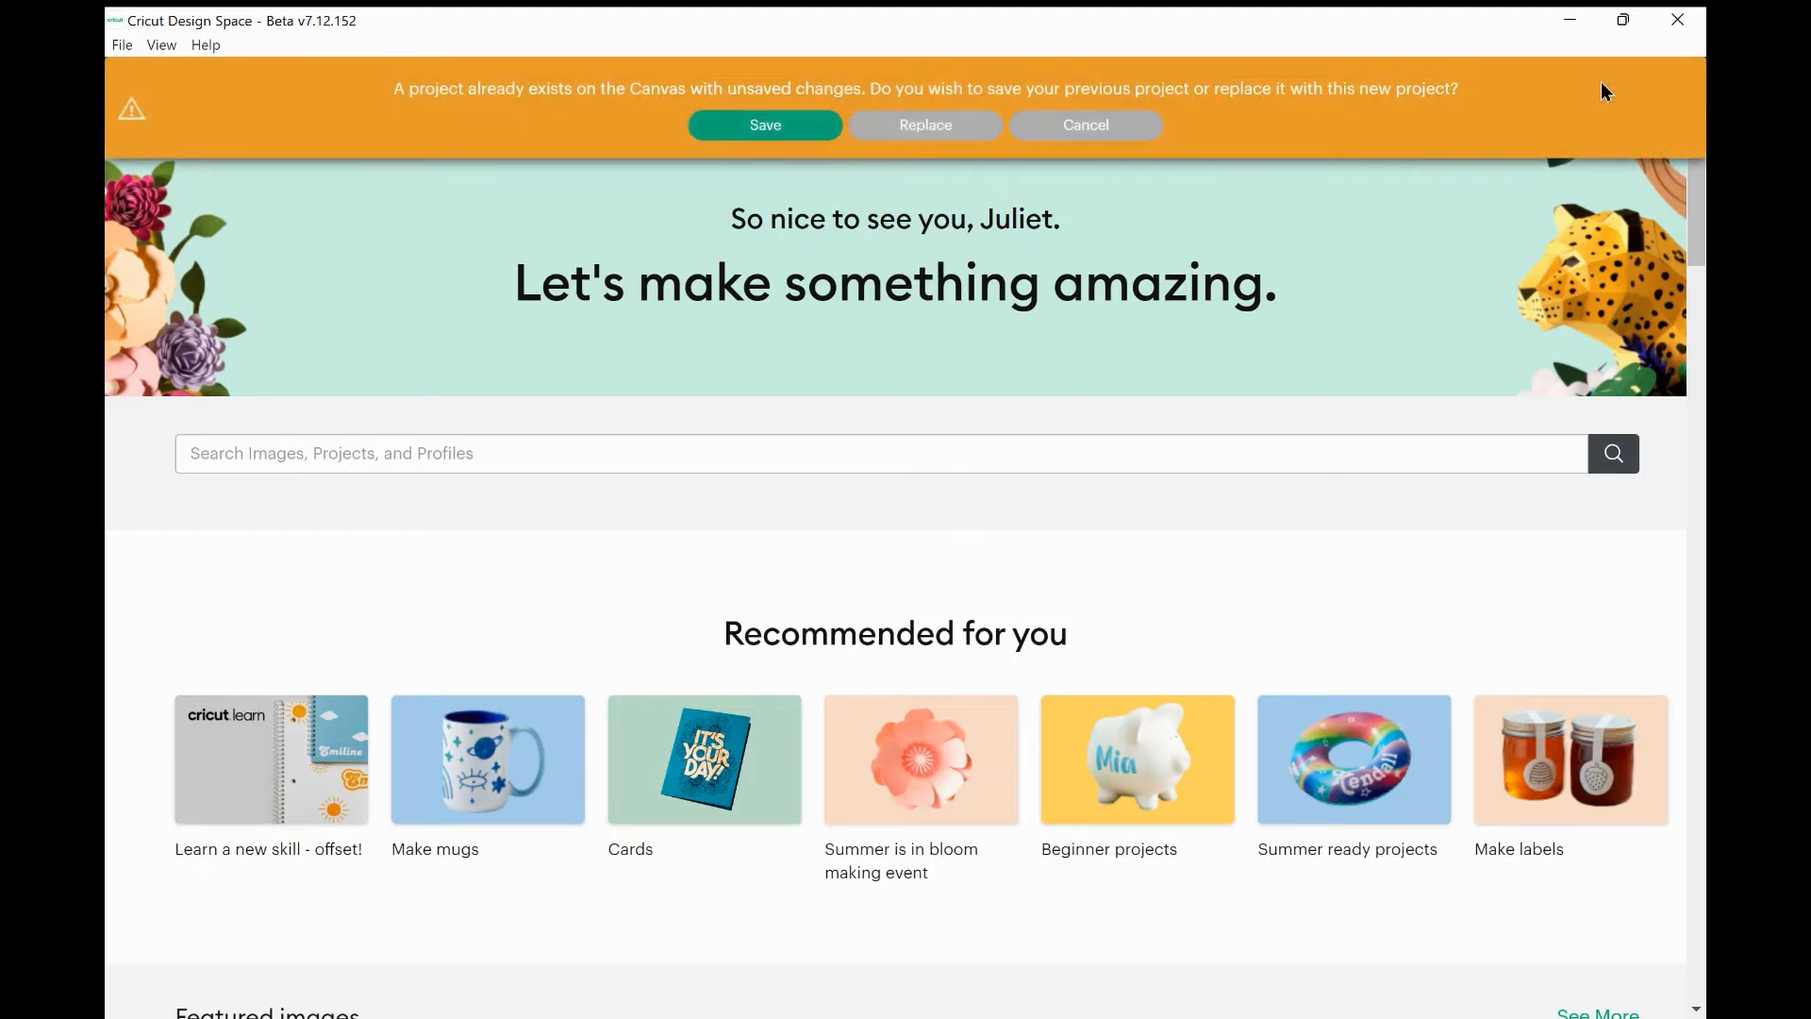
pyautogui.click(923, 128)
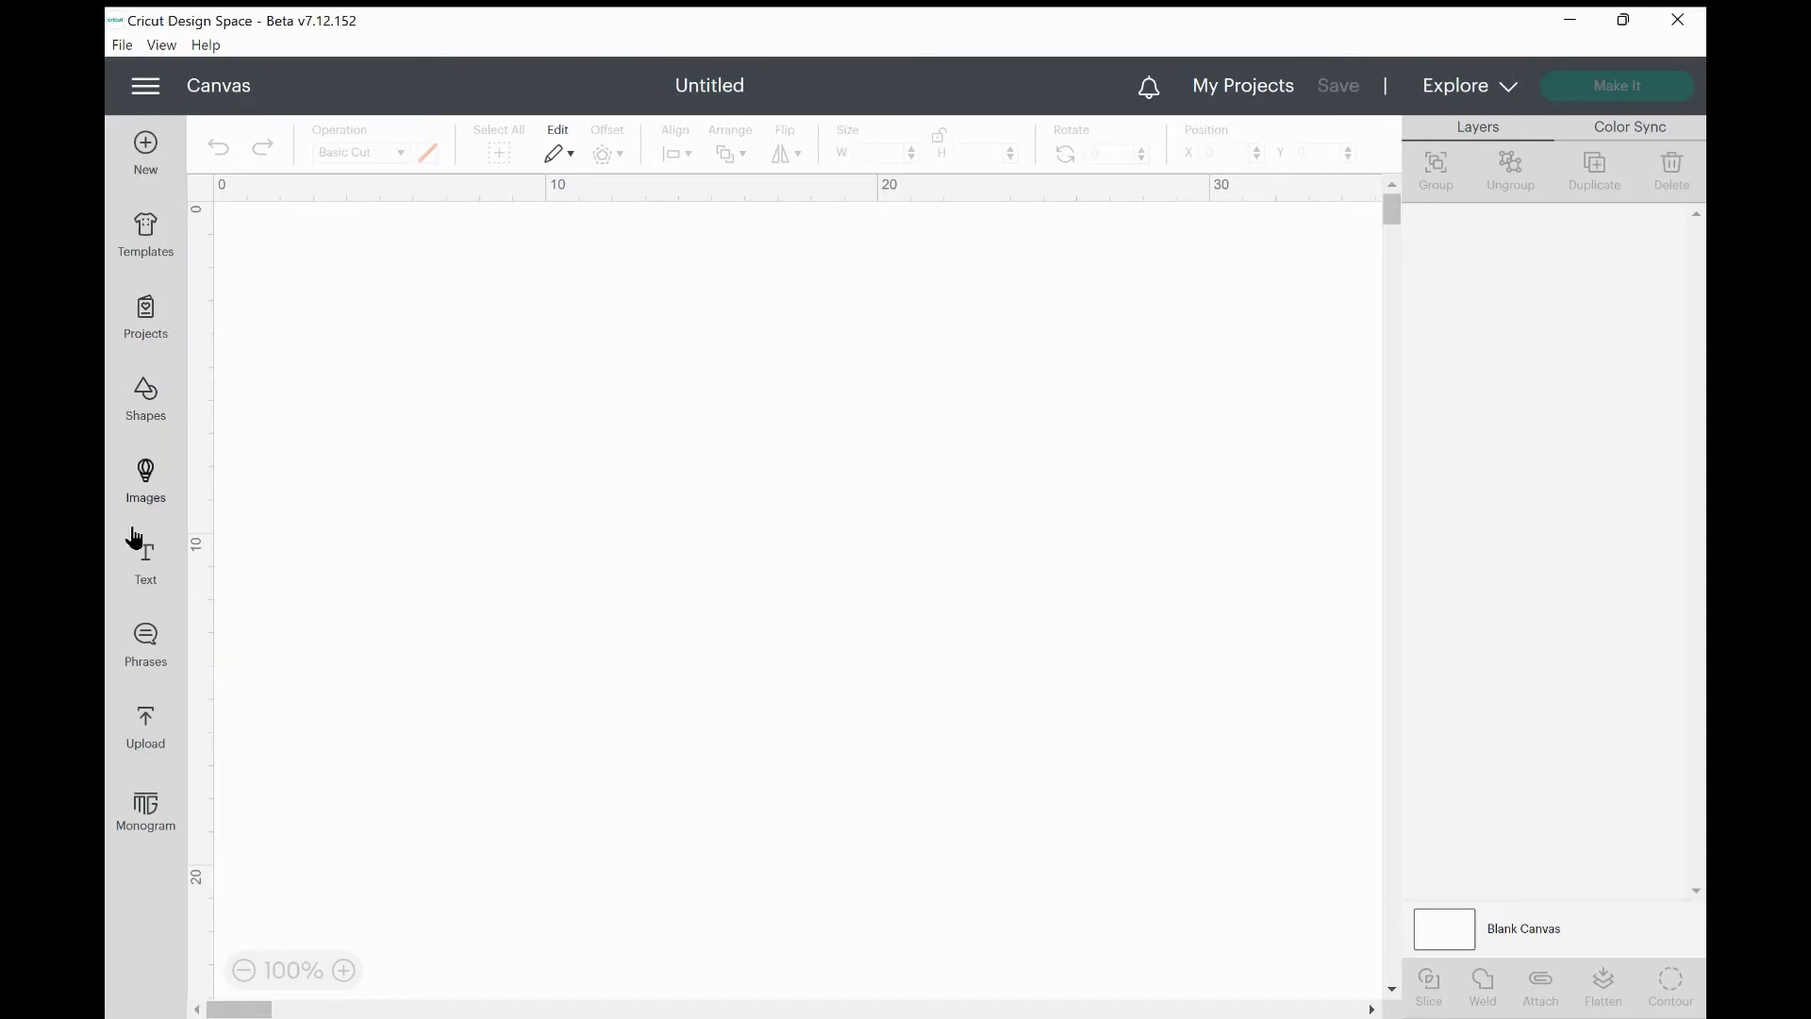
pyautogui.click(161, 568)
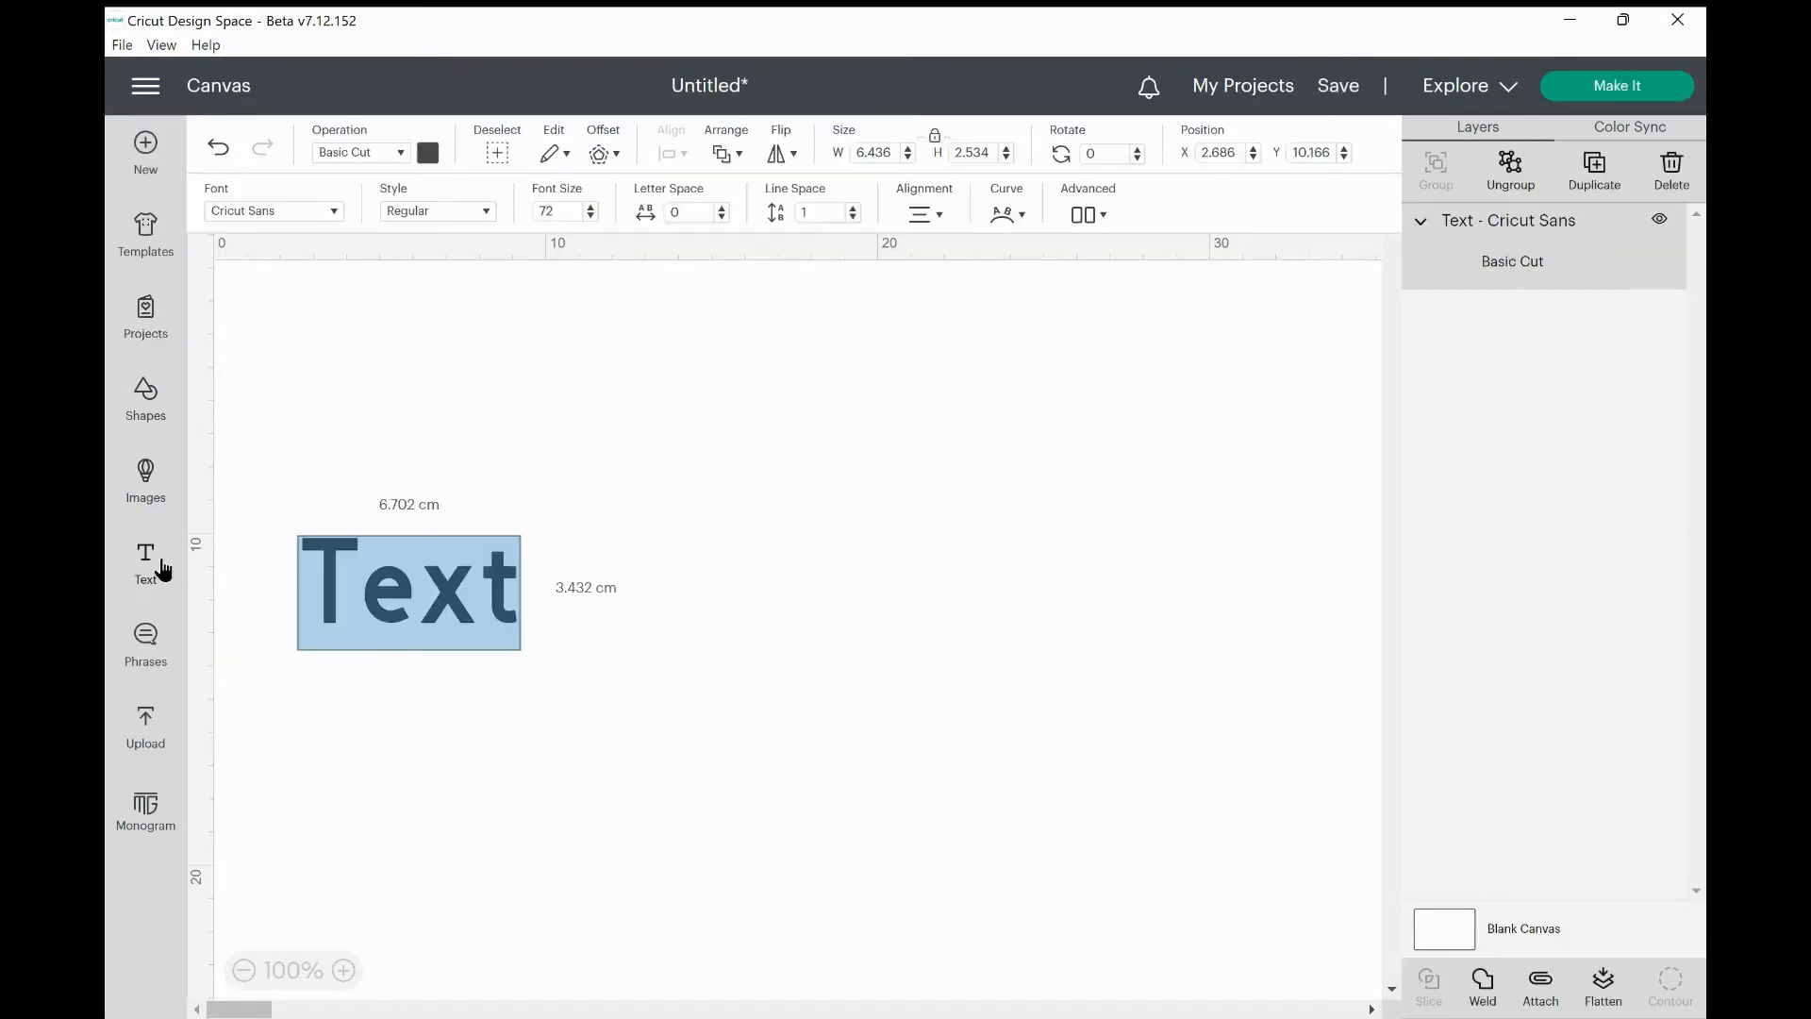
# Change the Text layer's font from Cricut Sans to Diskus Std Bold.
pyautogui.click(330, 210)
pyautogui.scroll(-2, 582, 514)
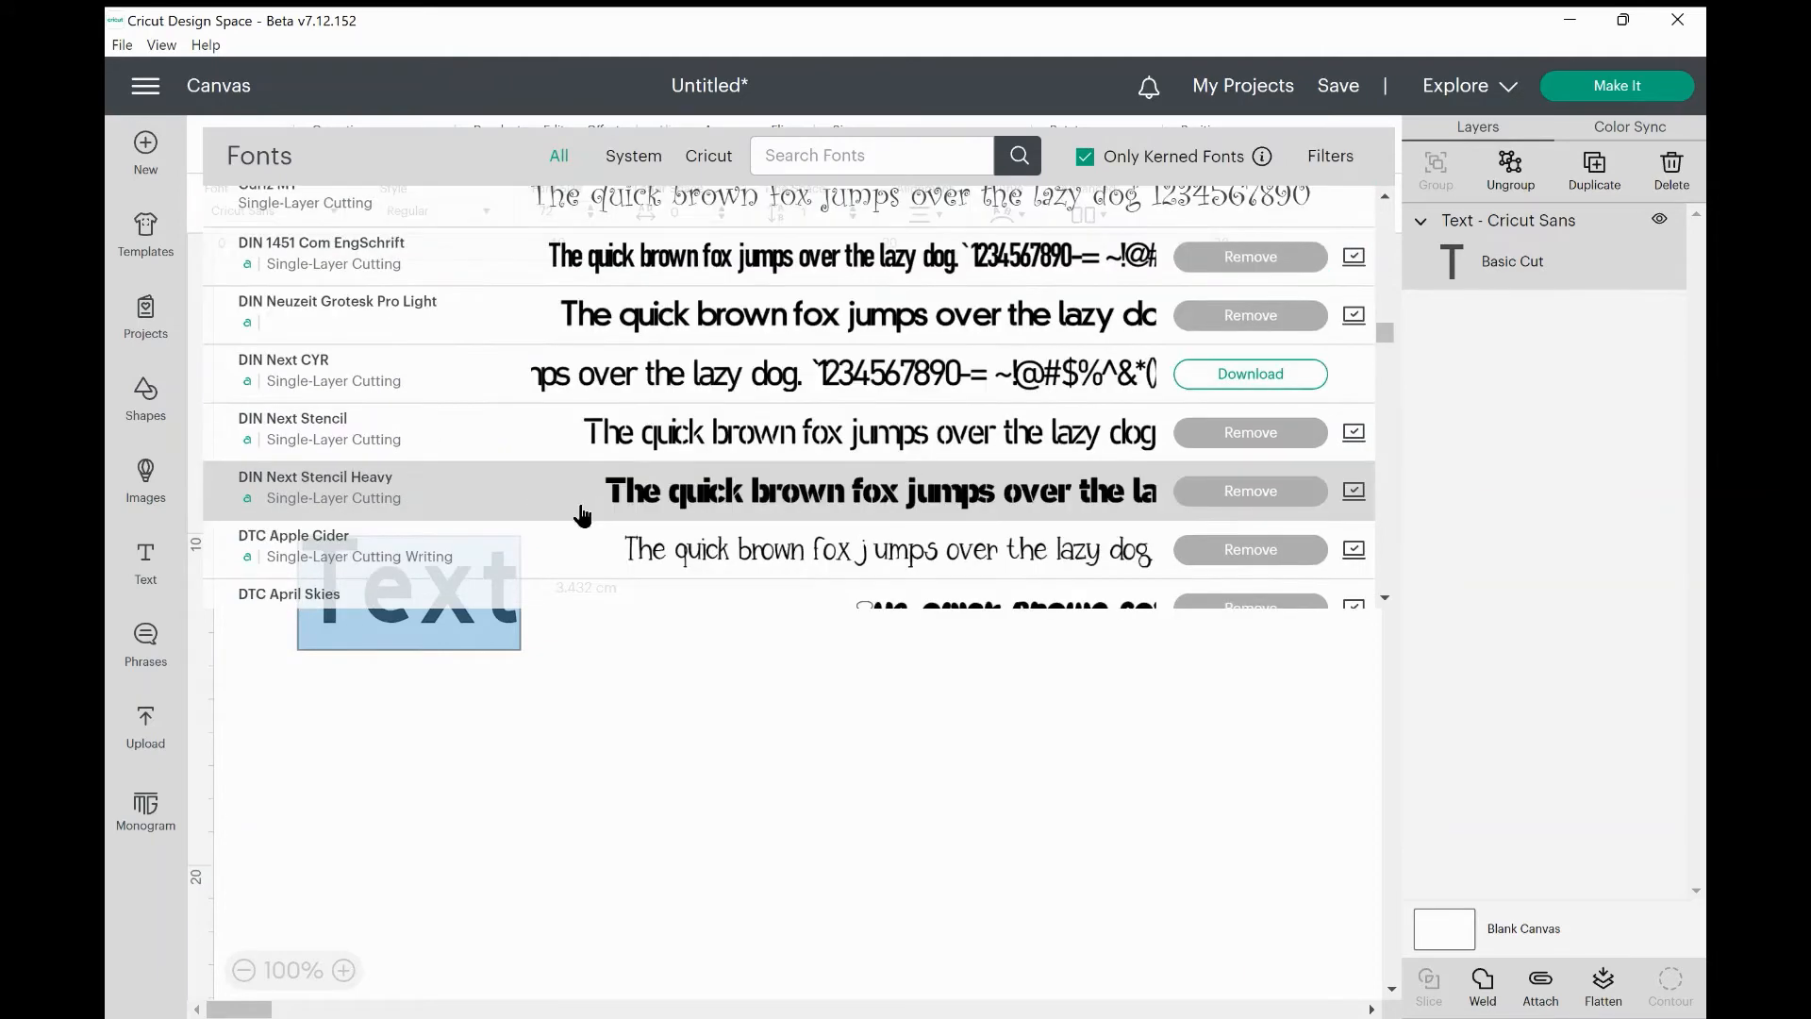
pyautogui.scroll(-5, 582, 514)
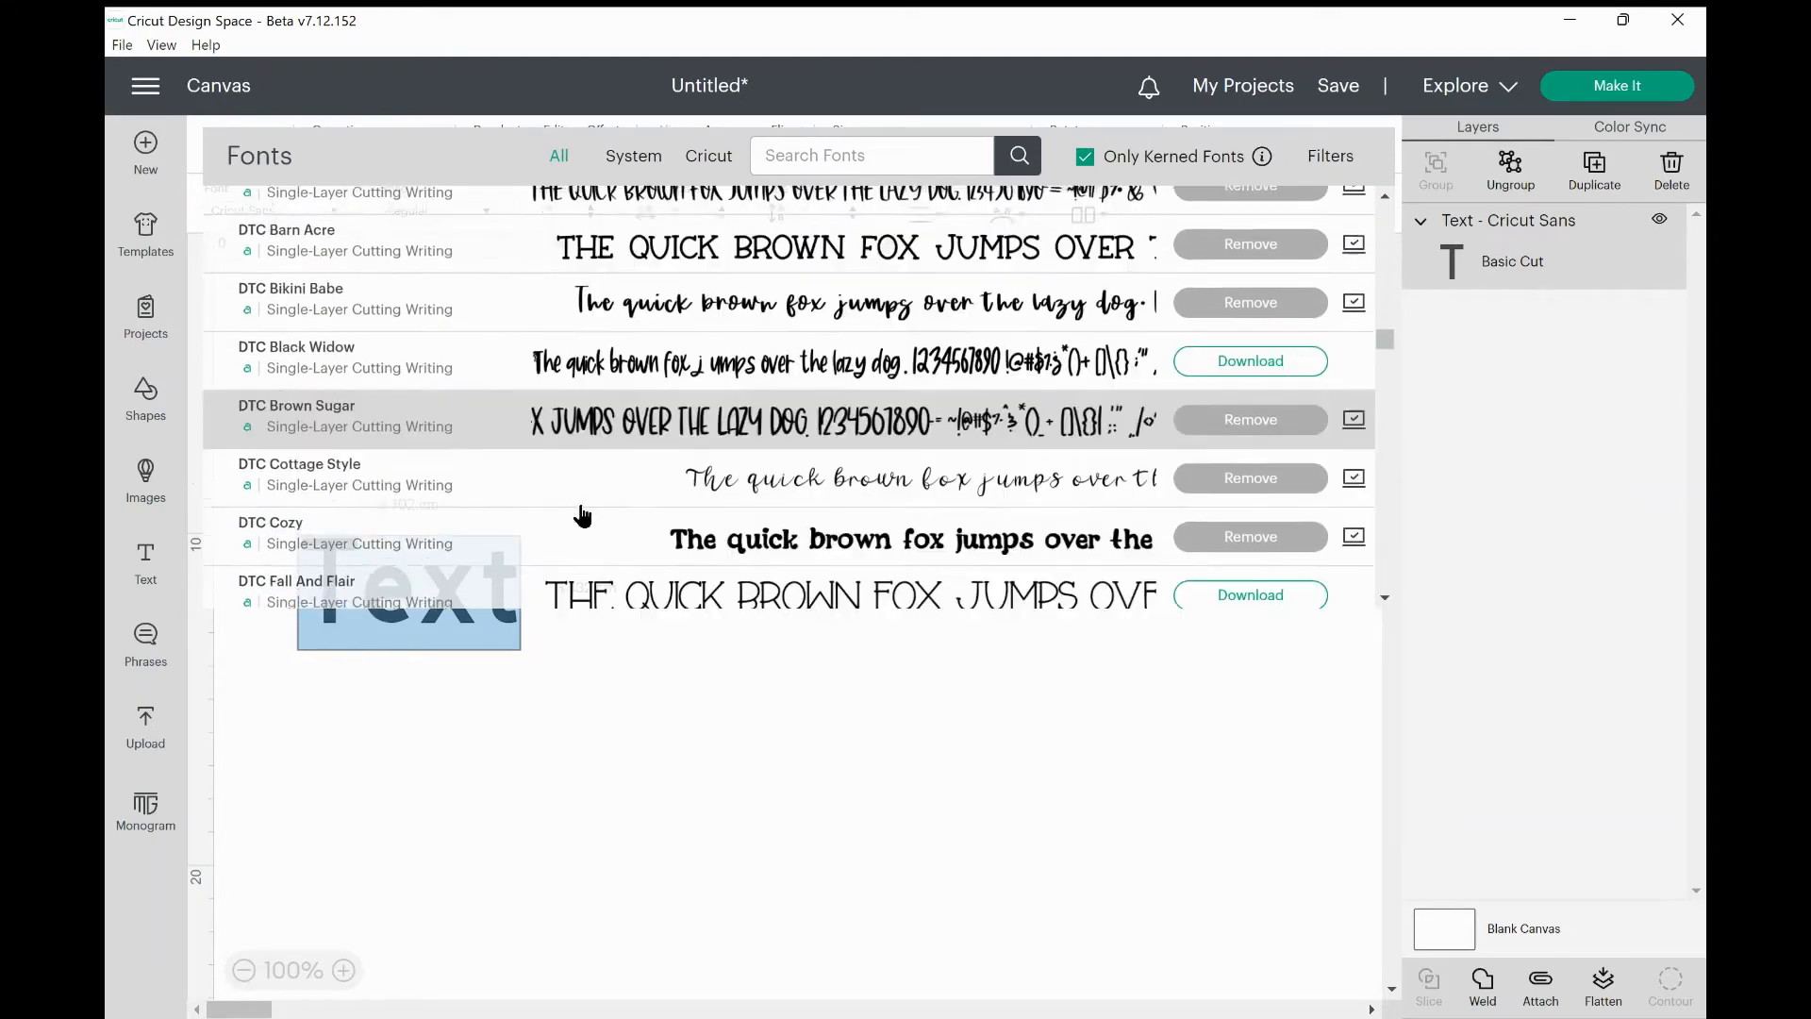
pyautogui.scroll(-1, 582, 514)
pyautogui.scroll(3, 582, 514)
pyautogui.scroll(-2, 582, 514)
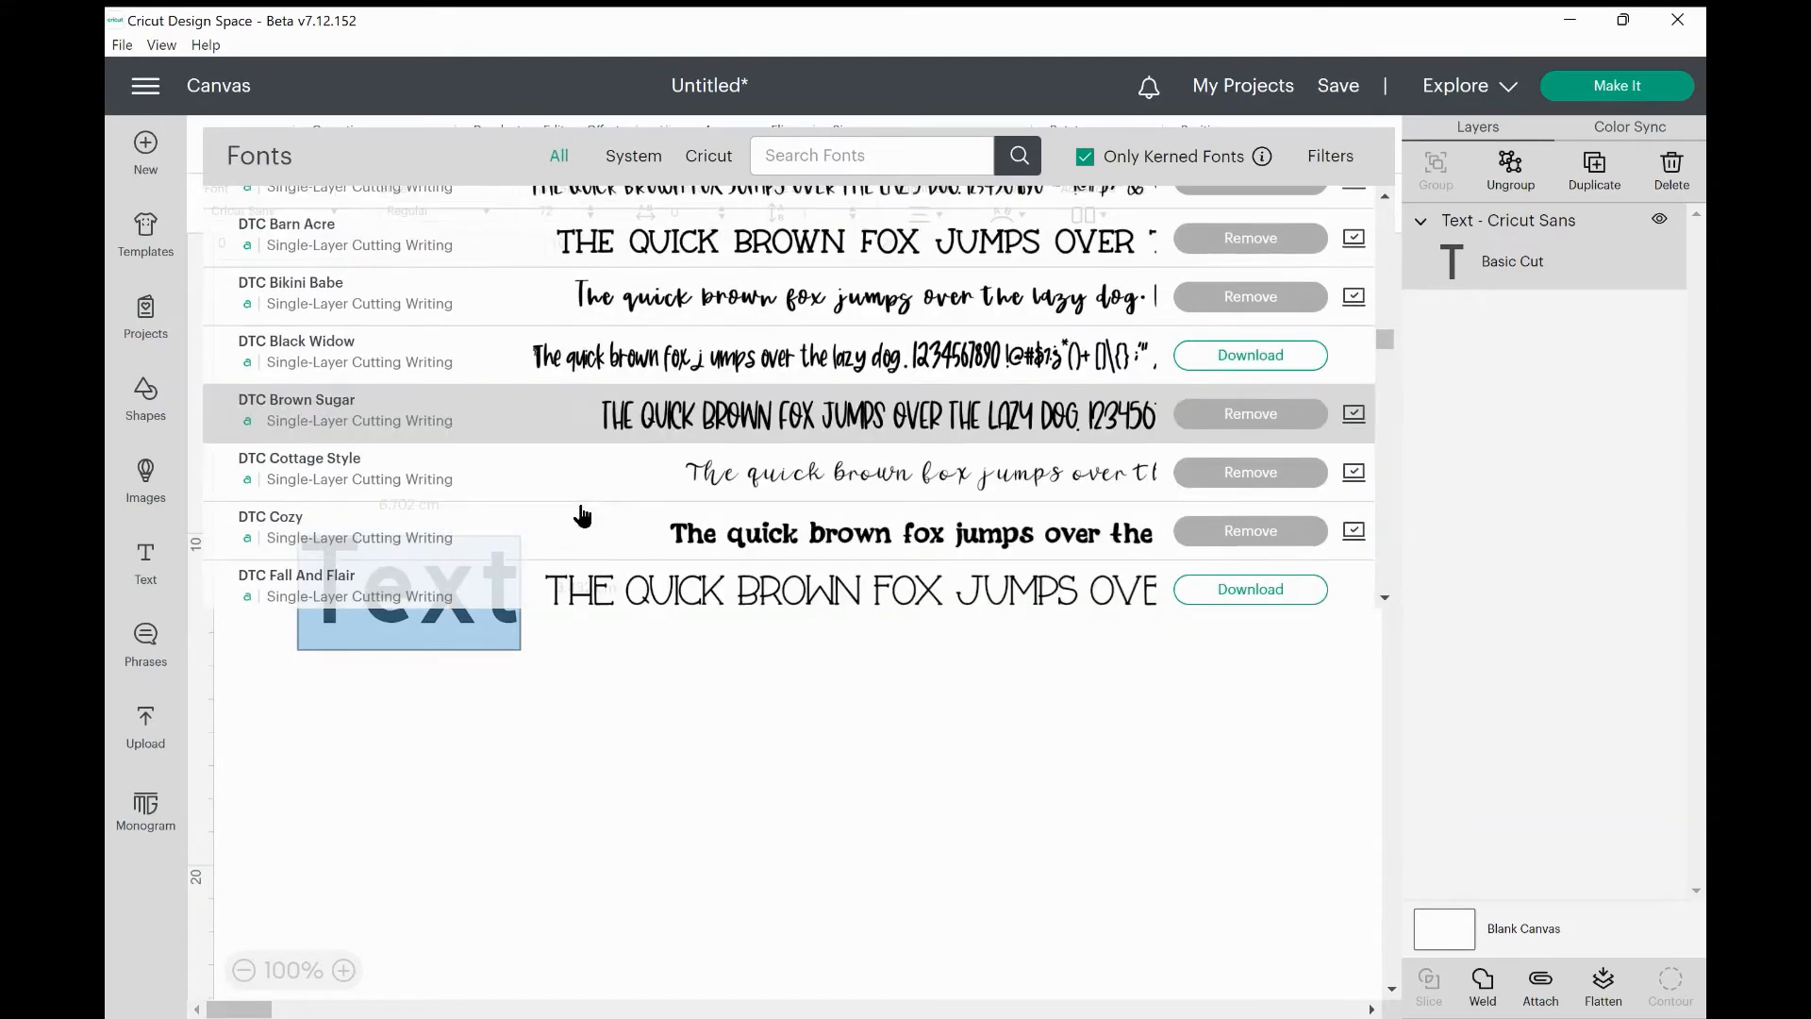
pyautogui.scroll(-5, 582, 514)
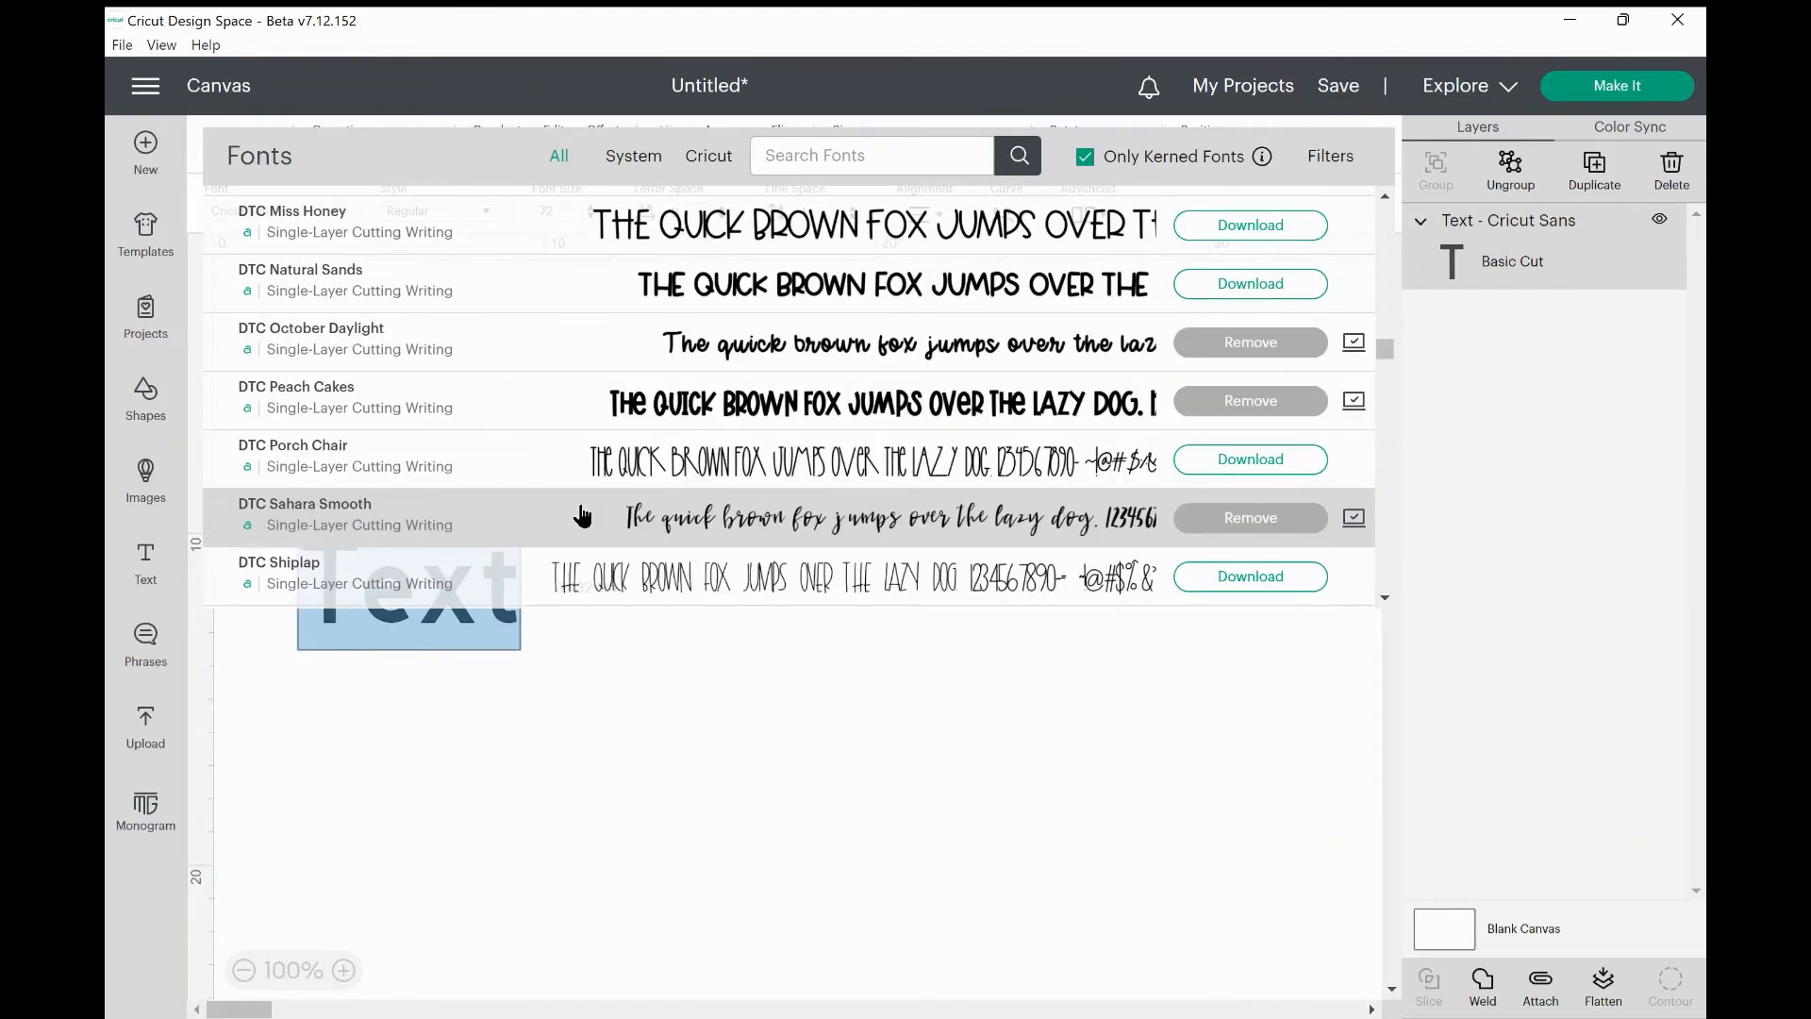
pyautogui.scroll(-5, 582, 514)
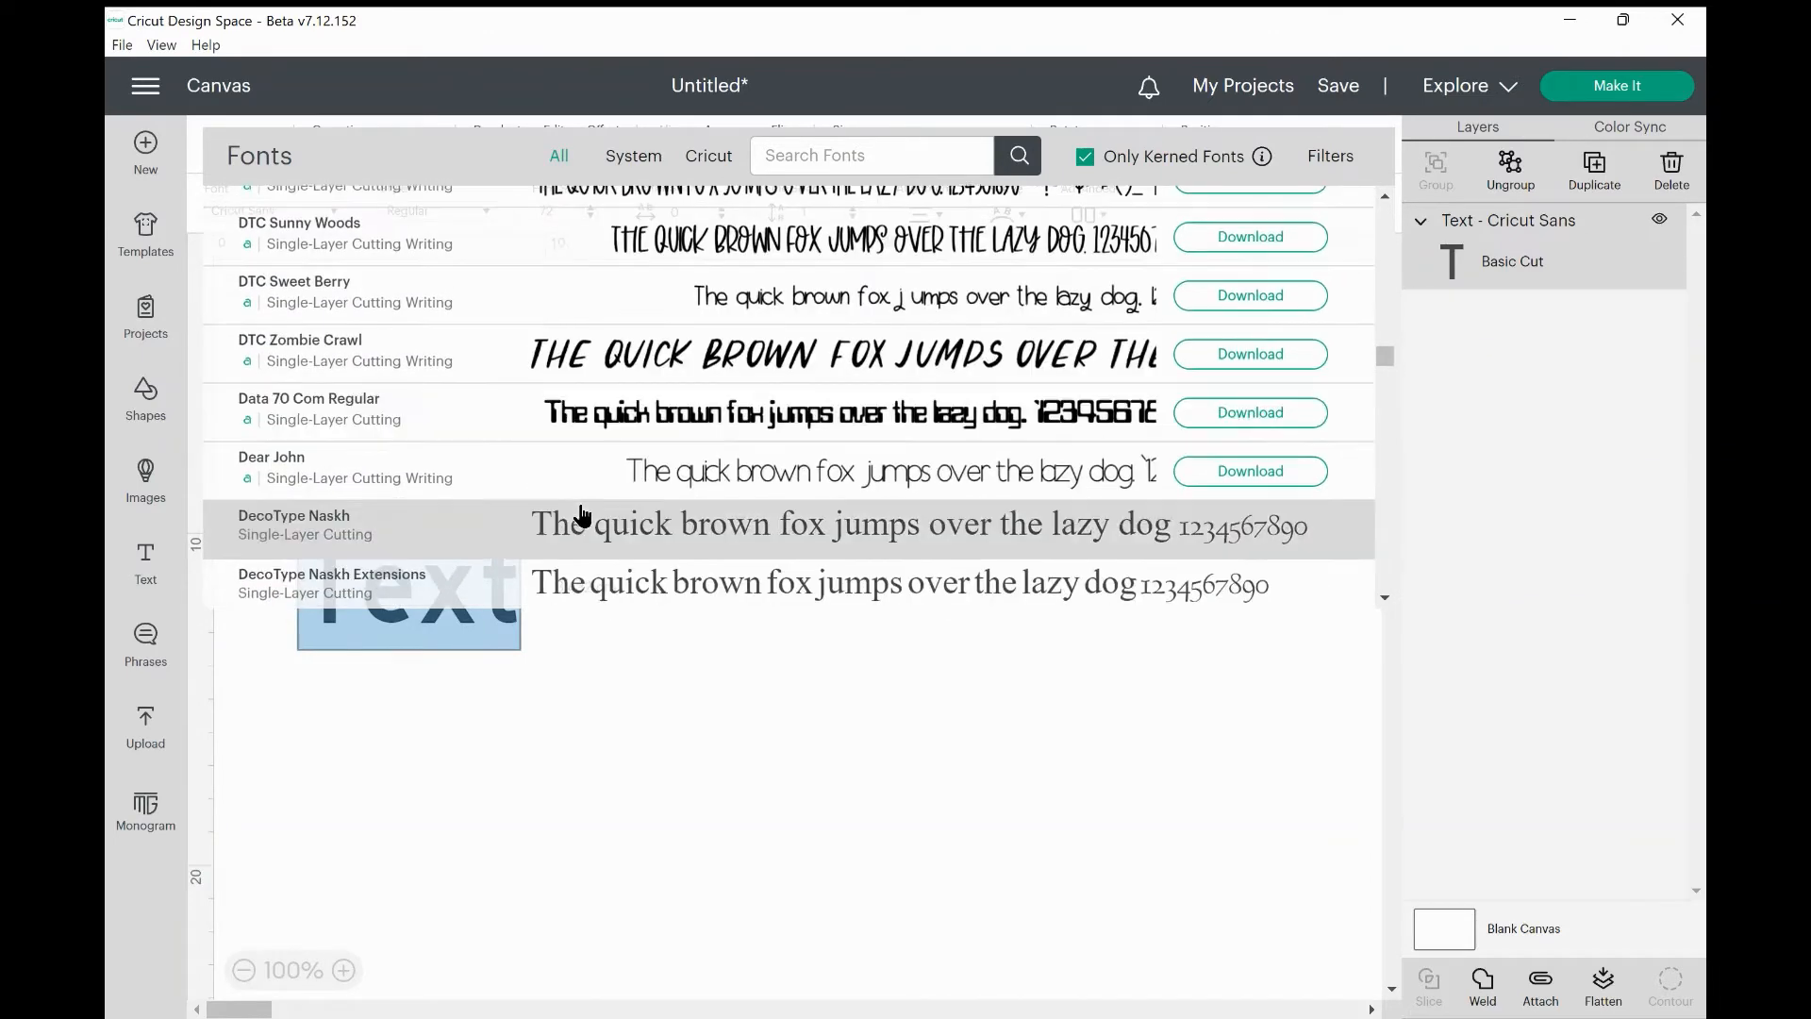
pyautogui.scroll(-4, 700, 465)
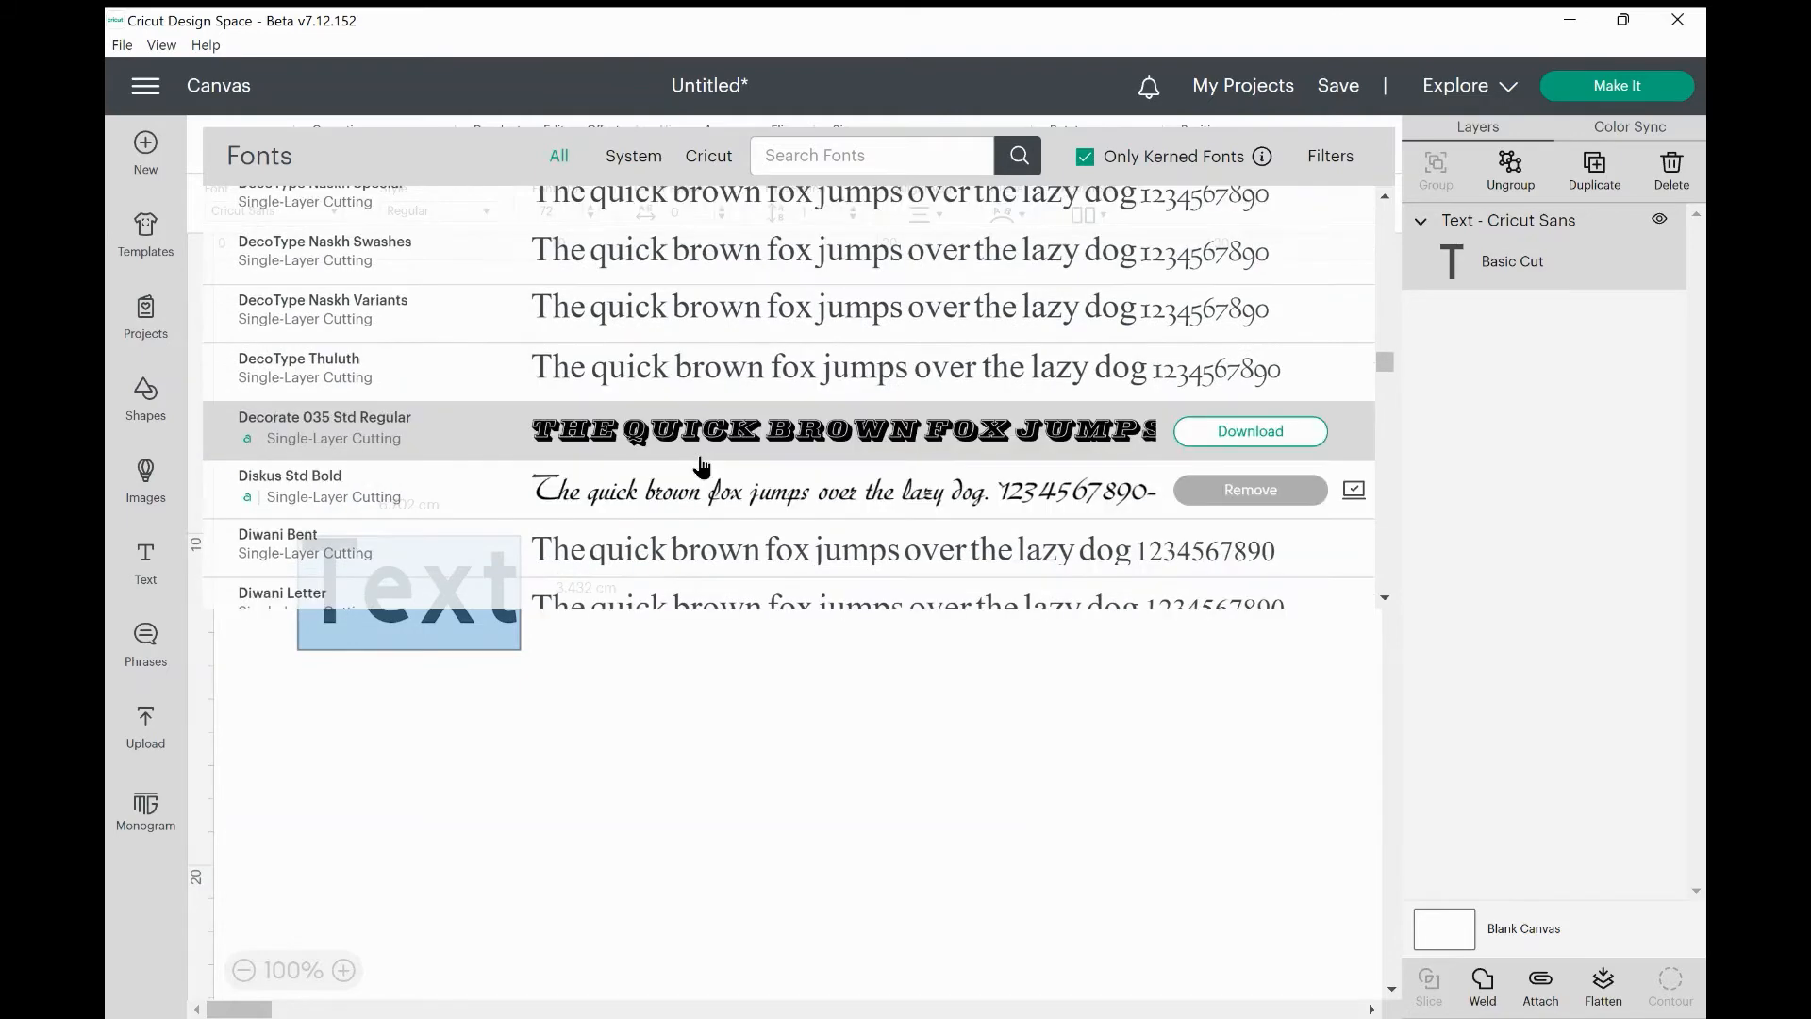
pyautogui.scroll(-3, 698, 468)
pyautogui.scroll(1, 699, 468)
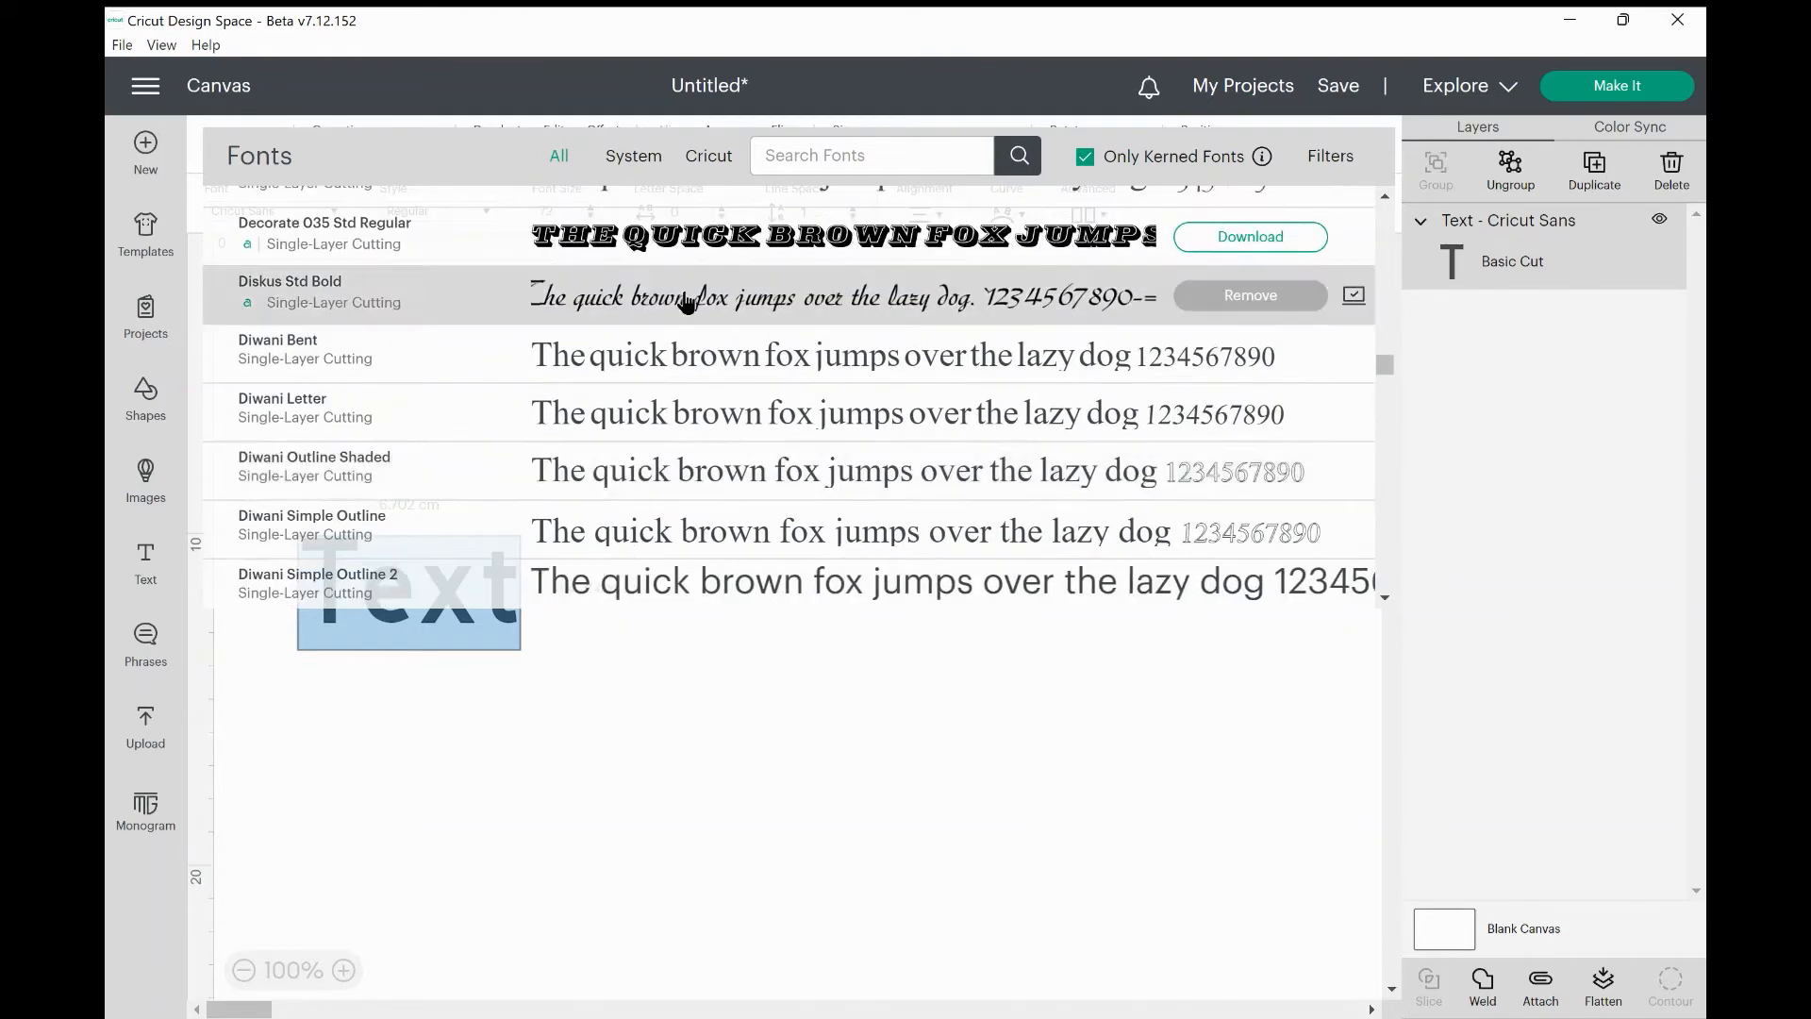
pyautogui.click(688, 300)
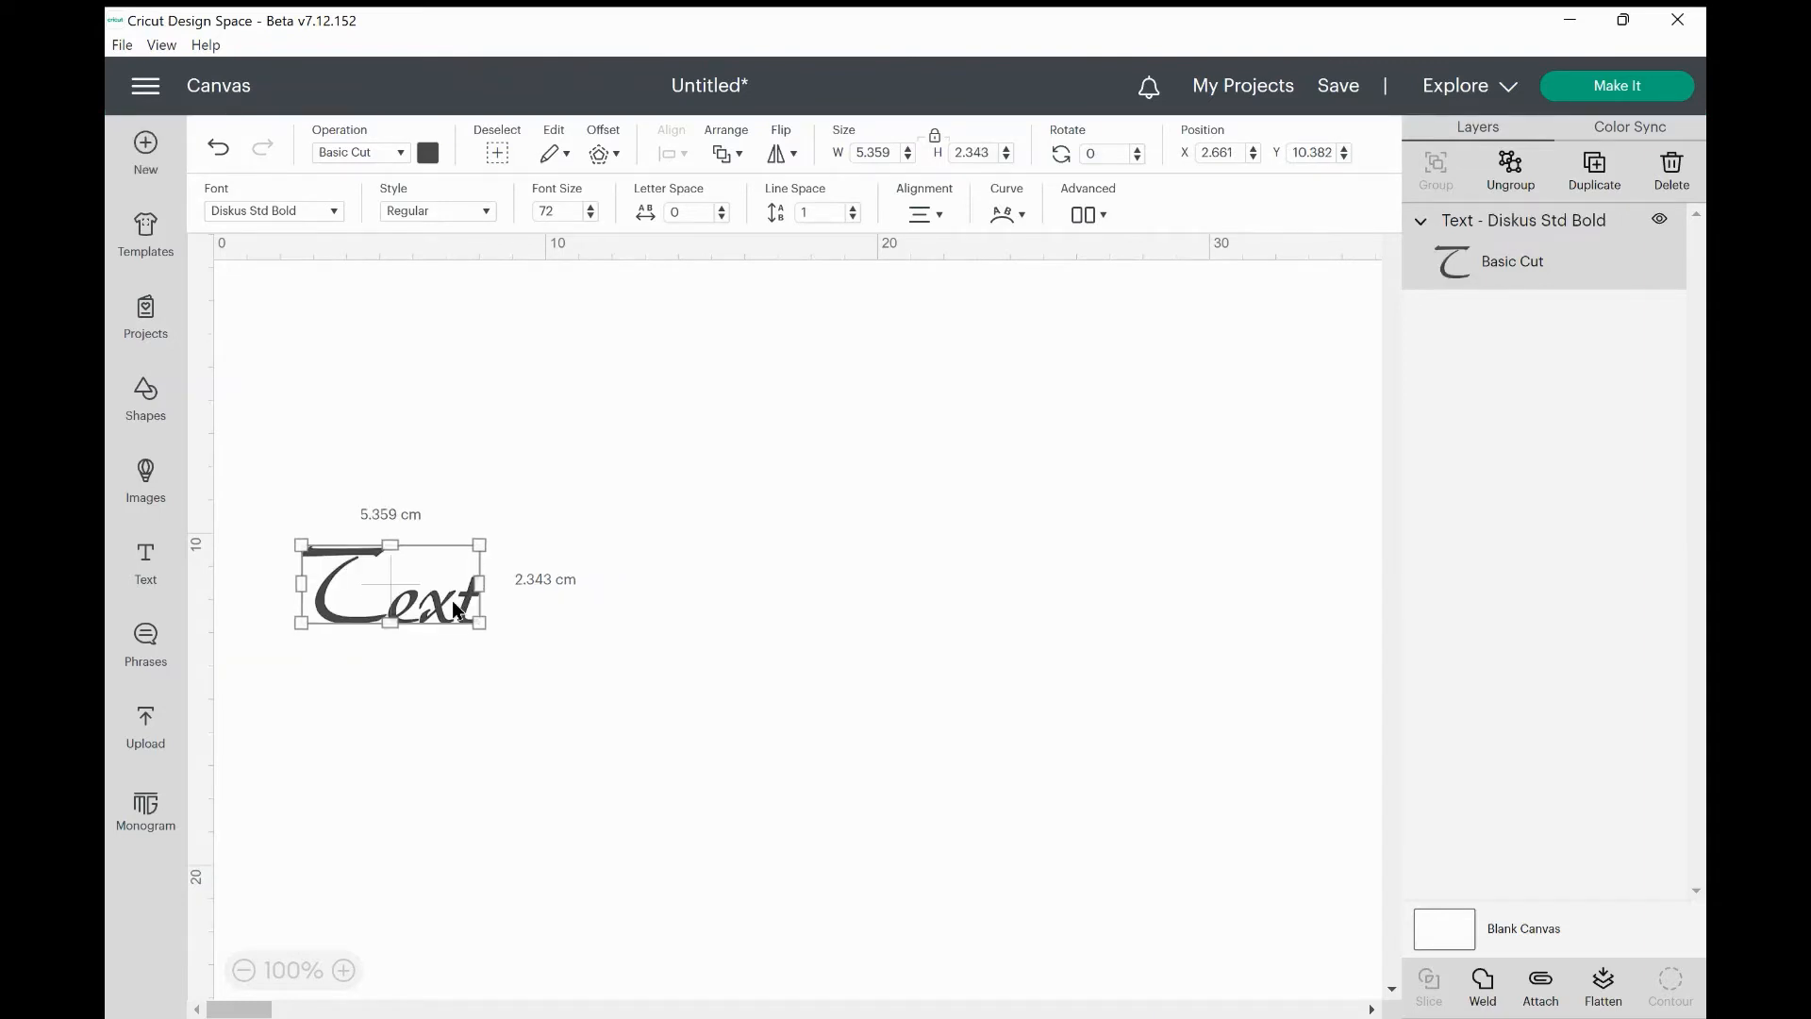
# Replace the placeholder word with 'Hello my name is' plus a first name, on one line.
pyautogui.doubleClick(451, 600)
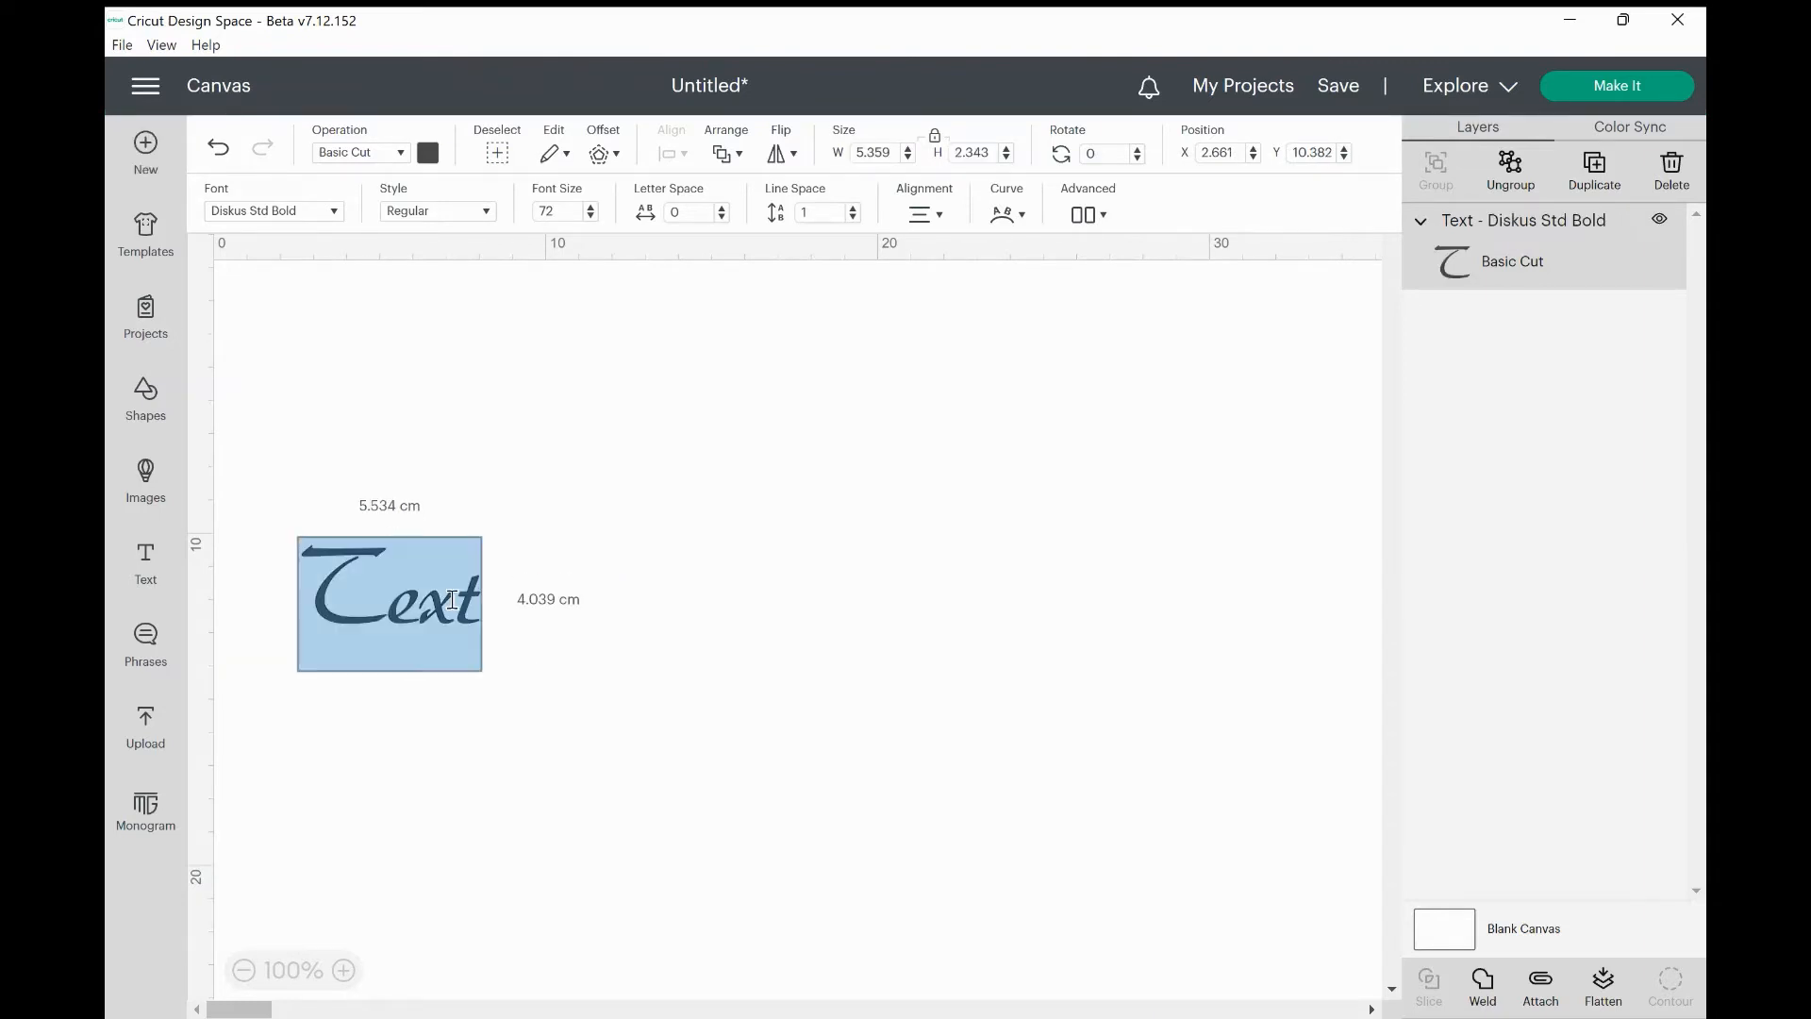
pyautogui.press('BackSpace')
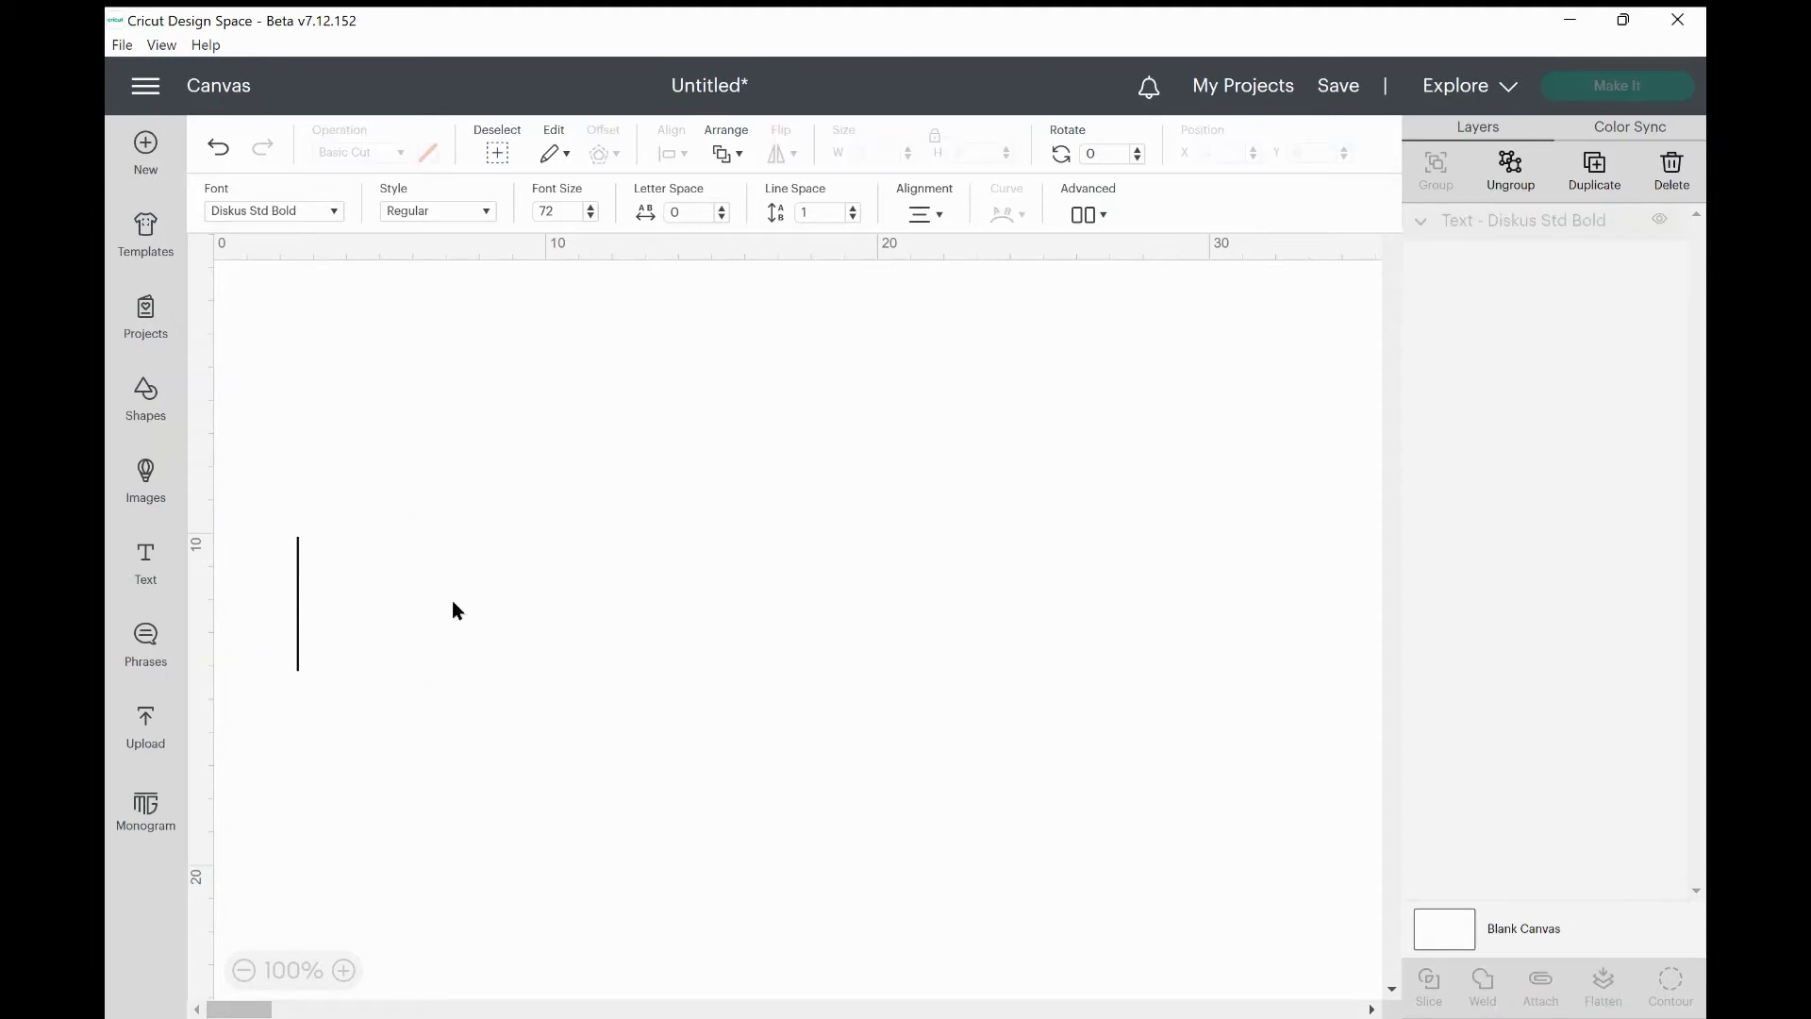
pyautogui.write('He')
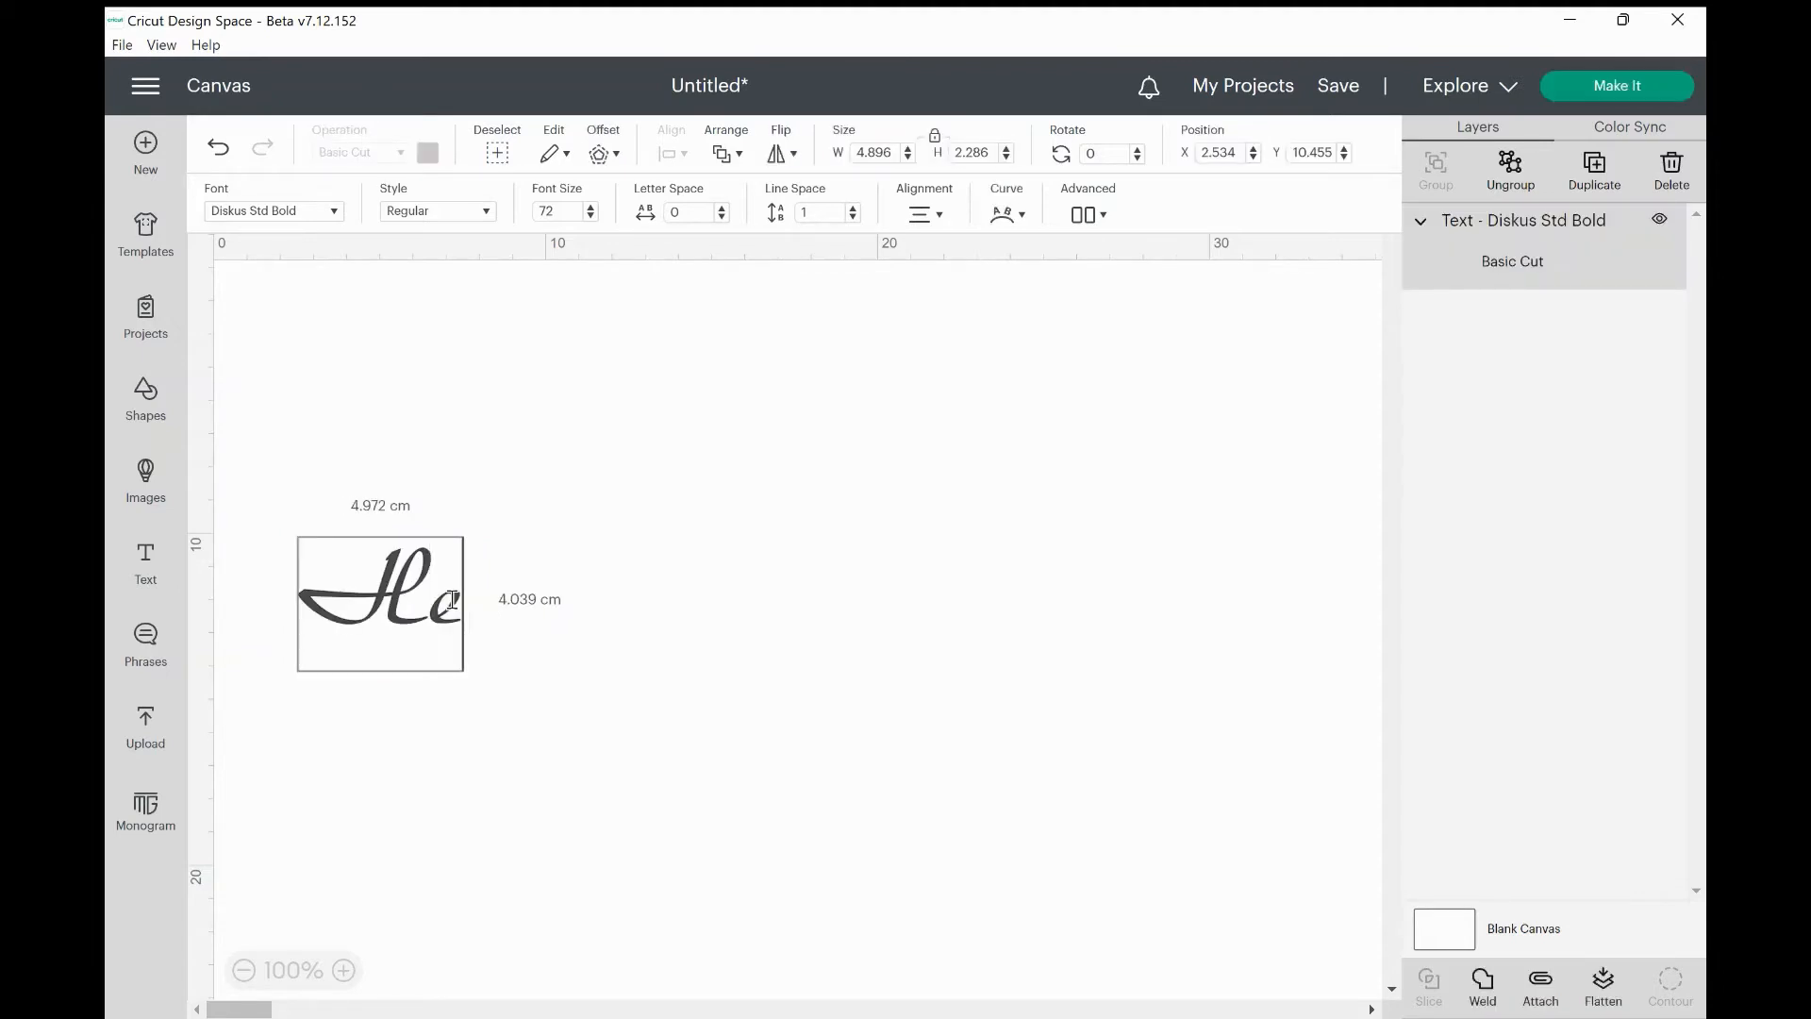
pyautogui.write('llo')
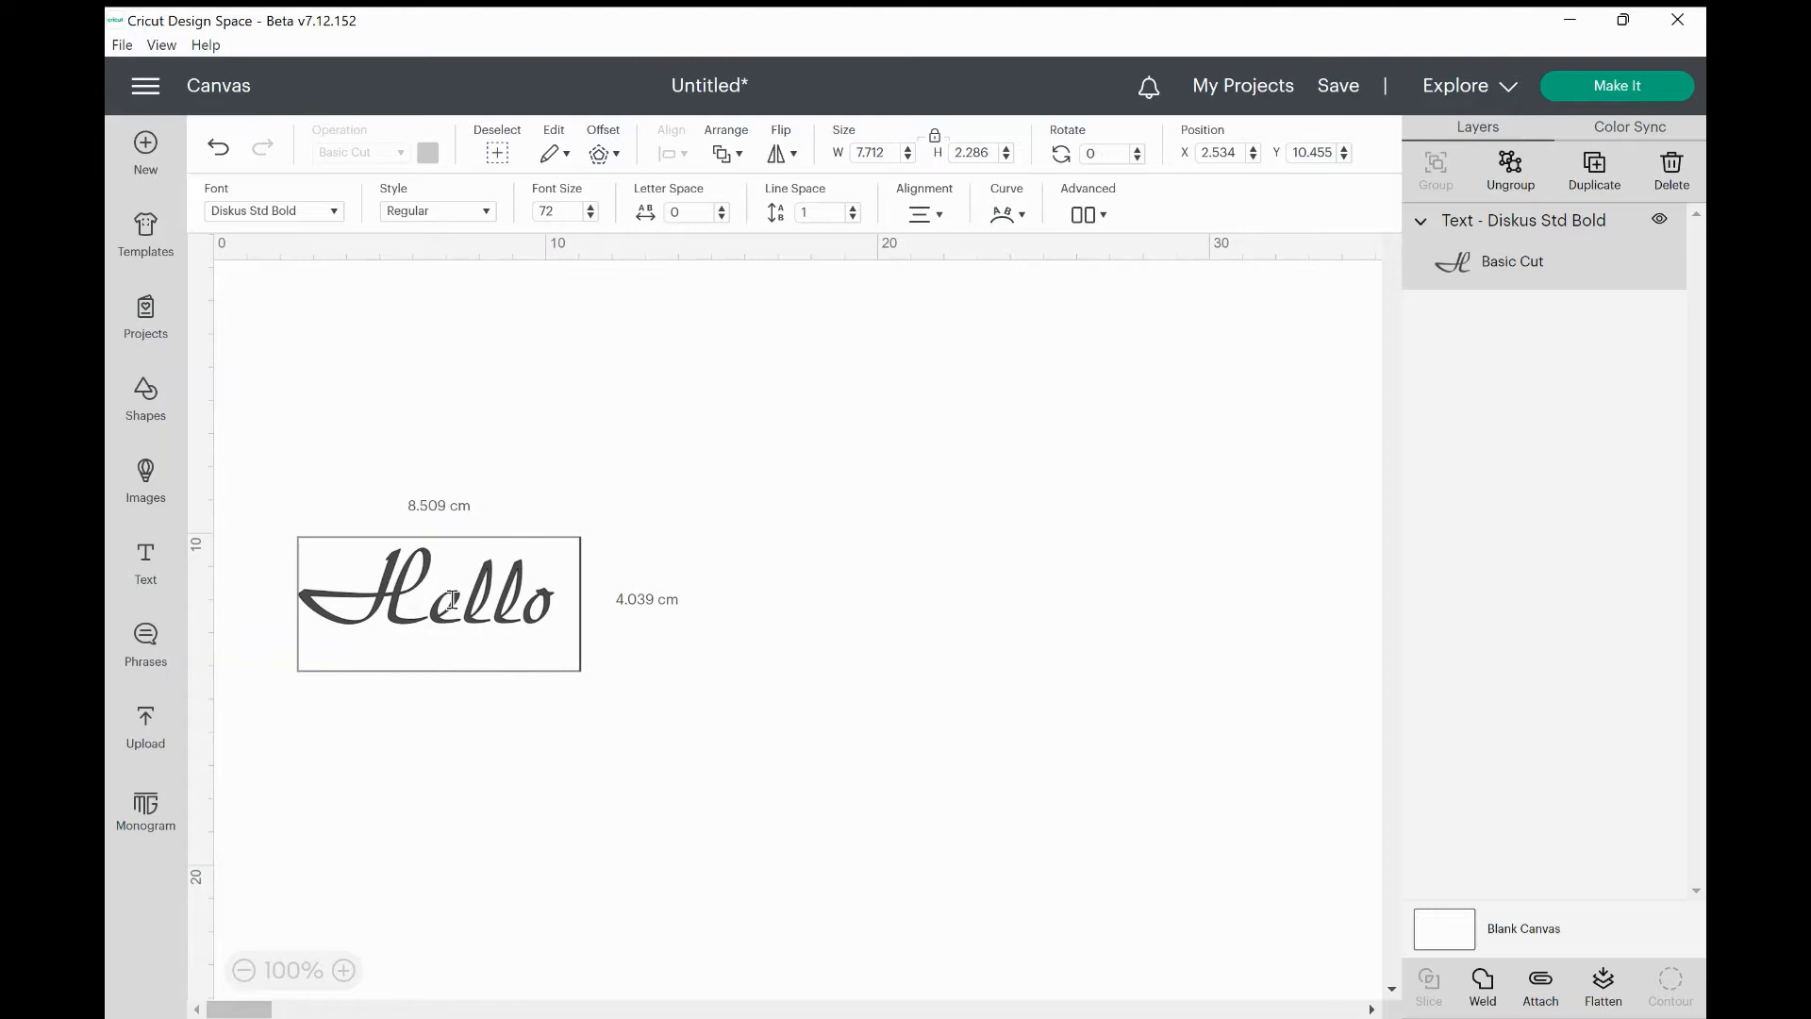
pyautogui.write(' my n')
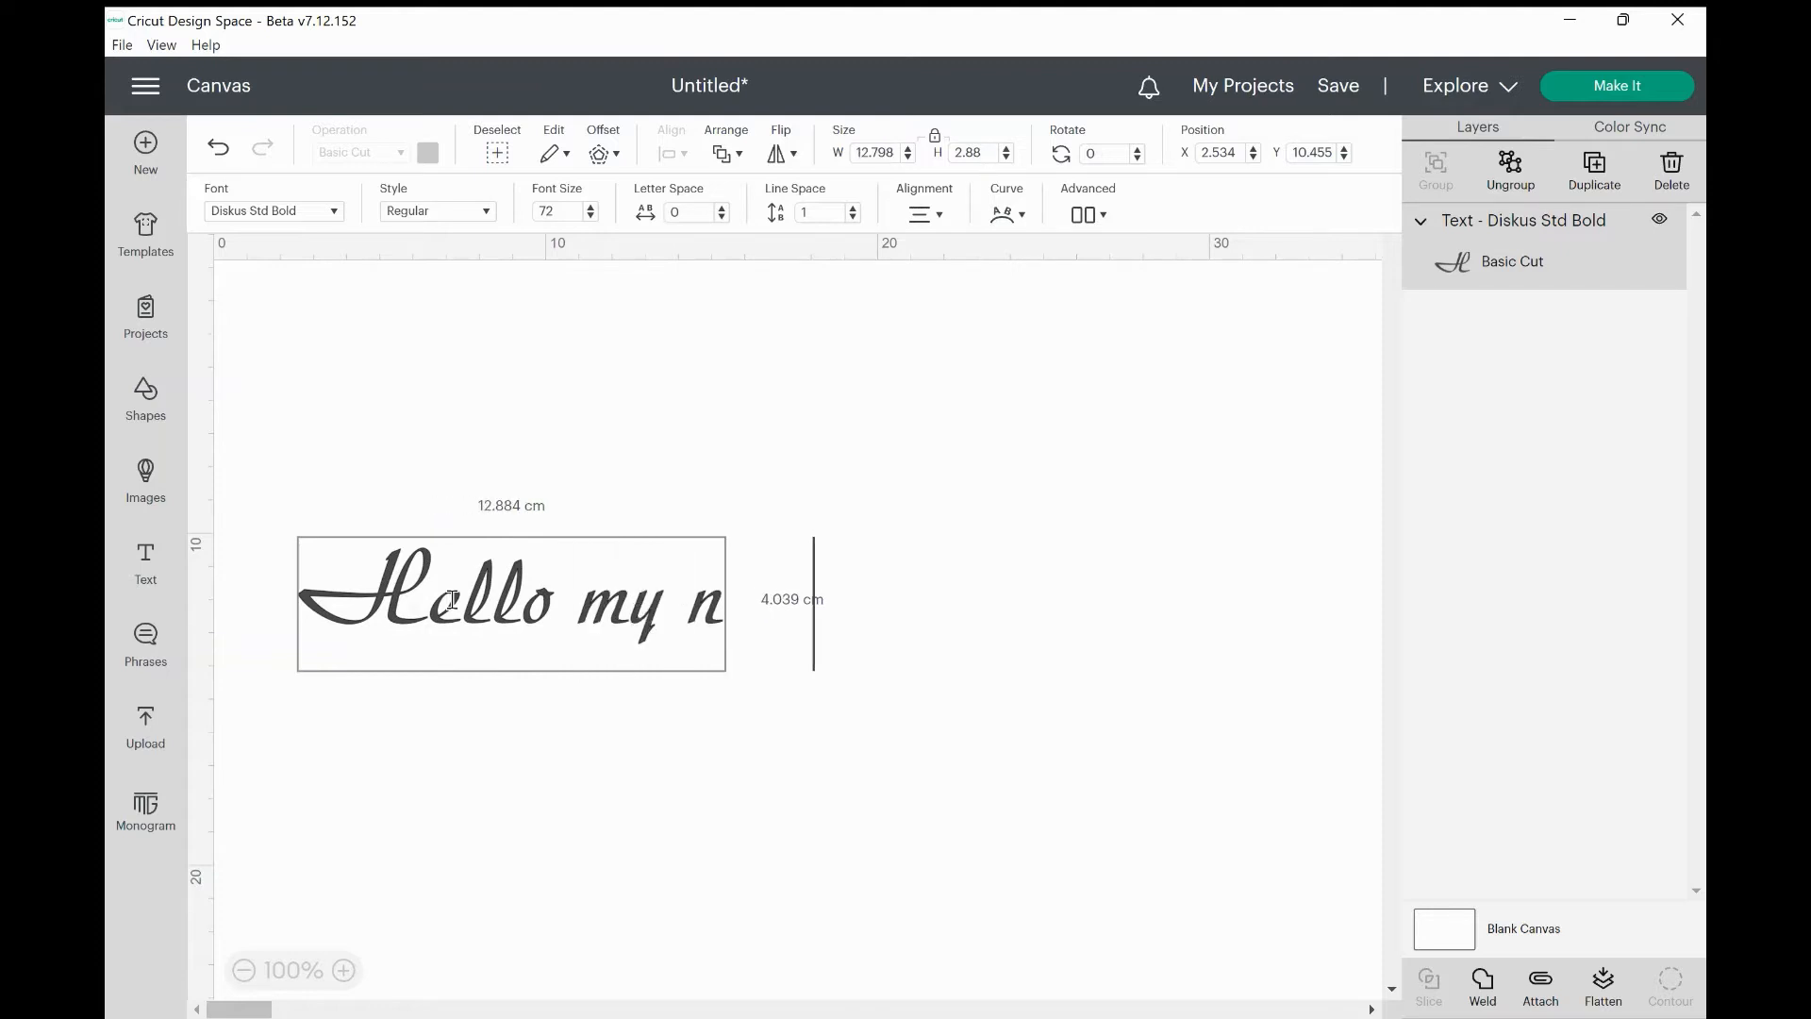
pyautogui.write('ame is')
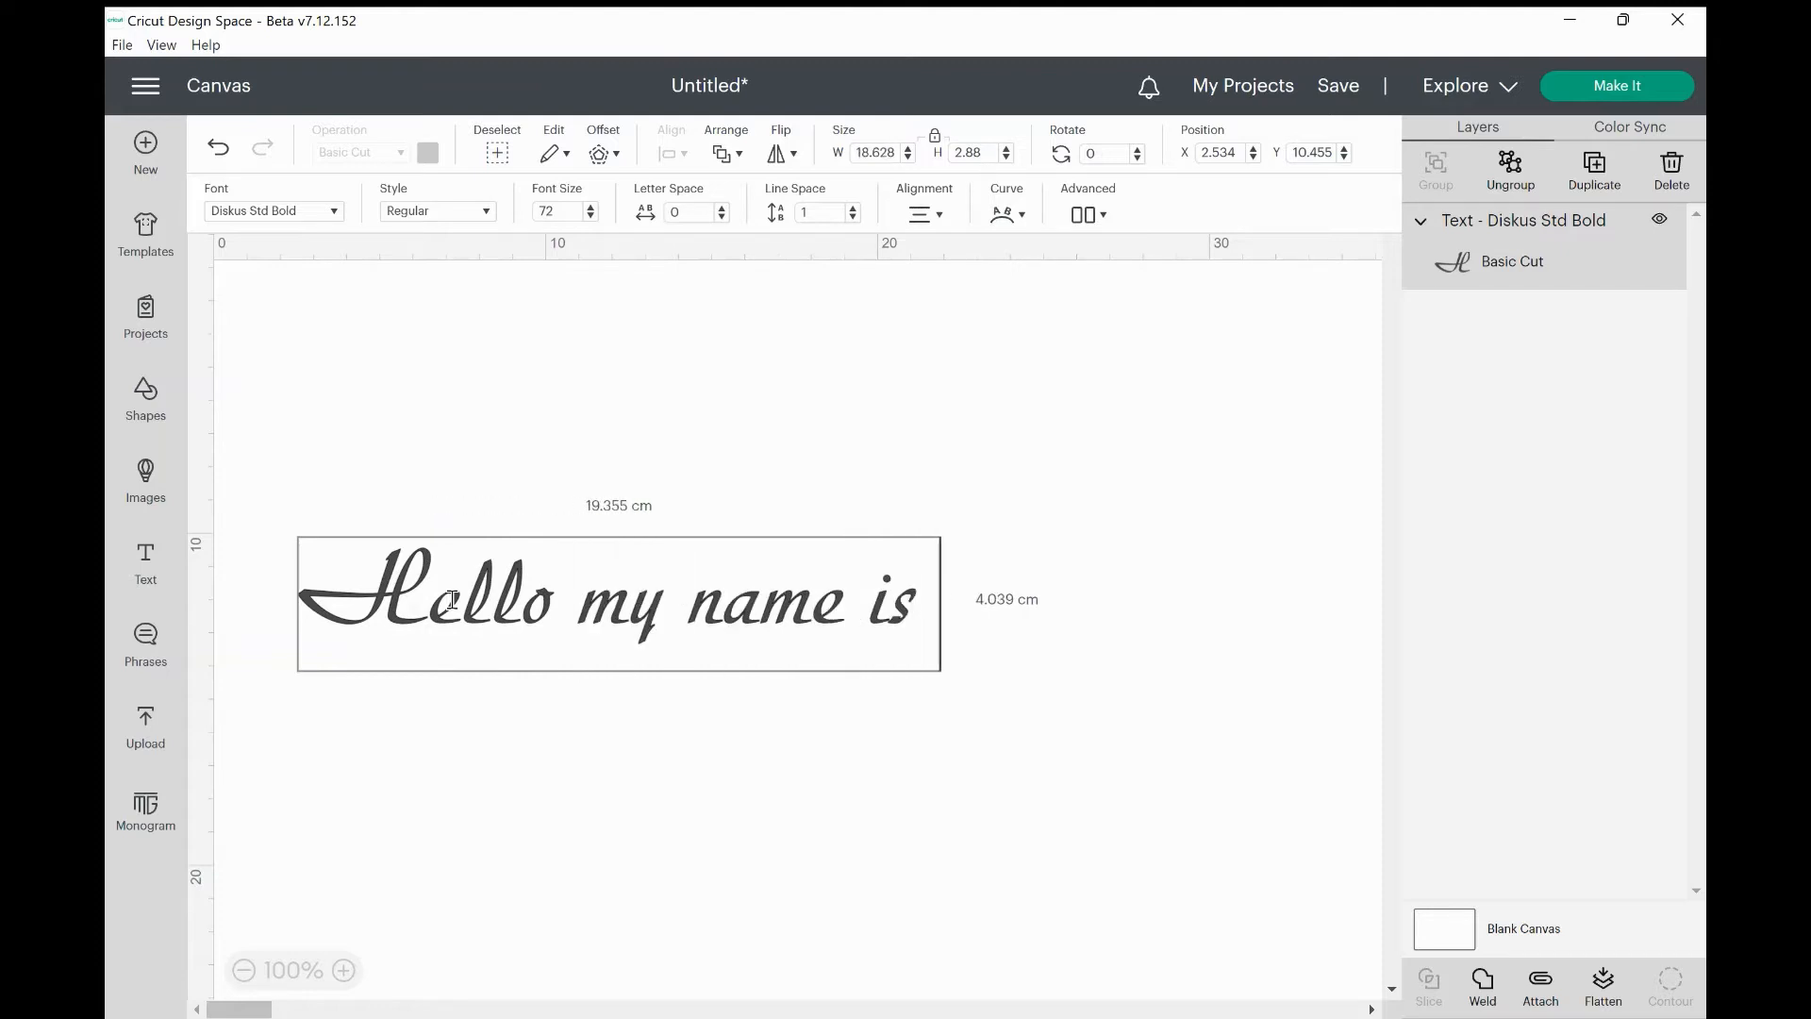
pyautogui.write(' Juliet')
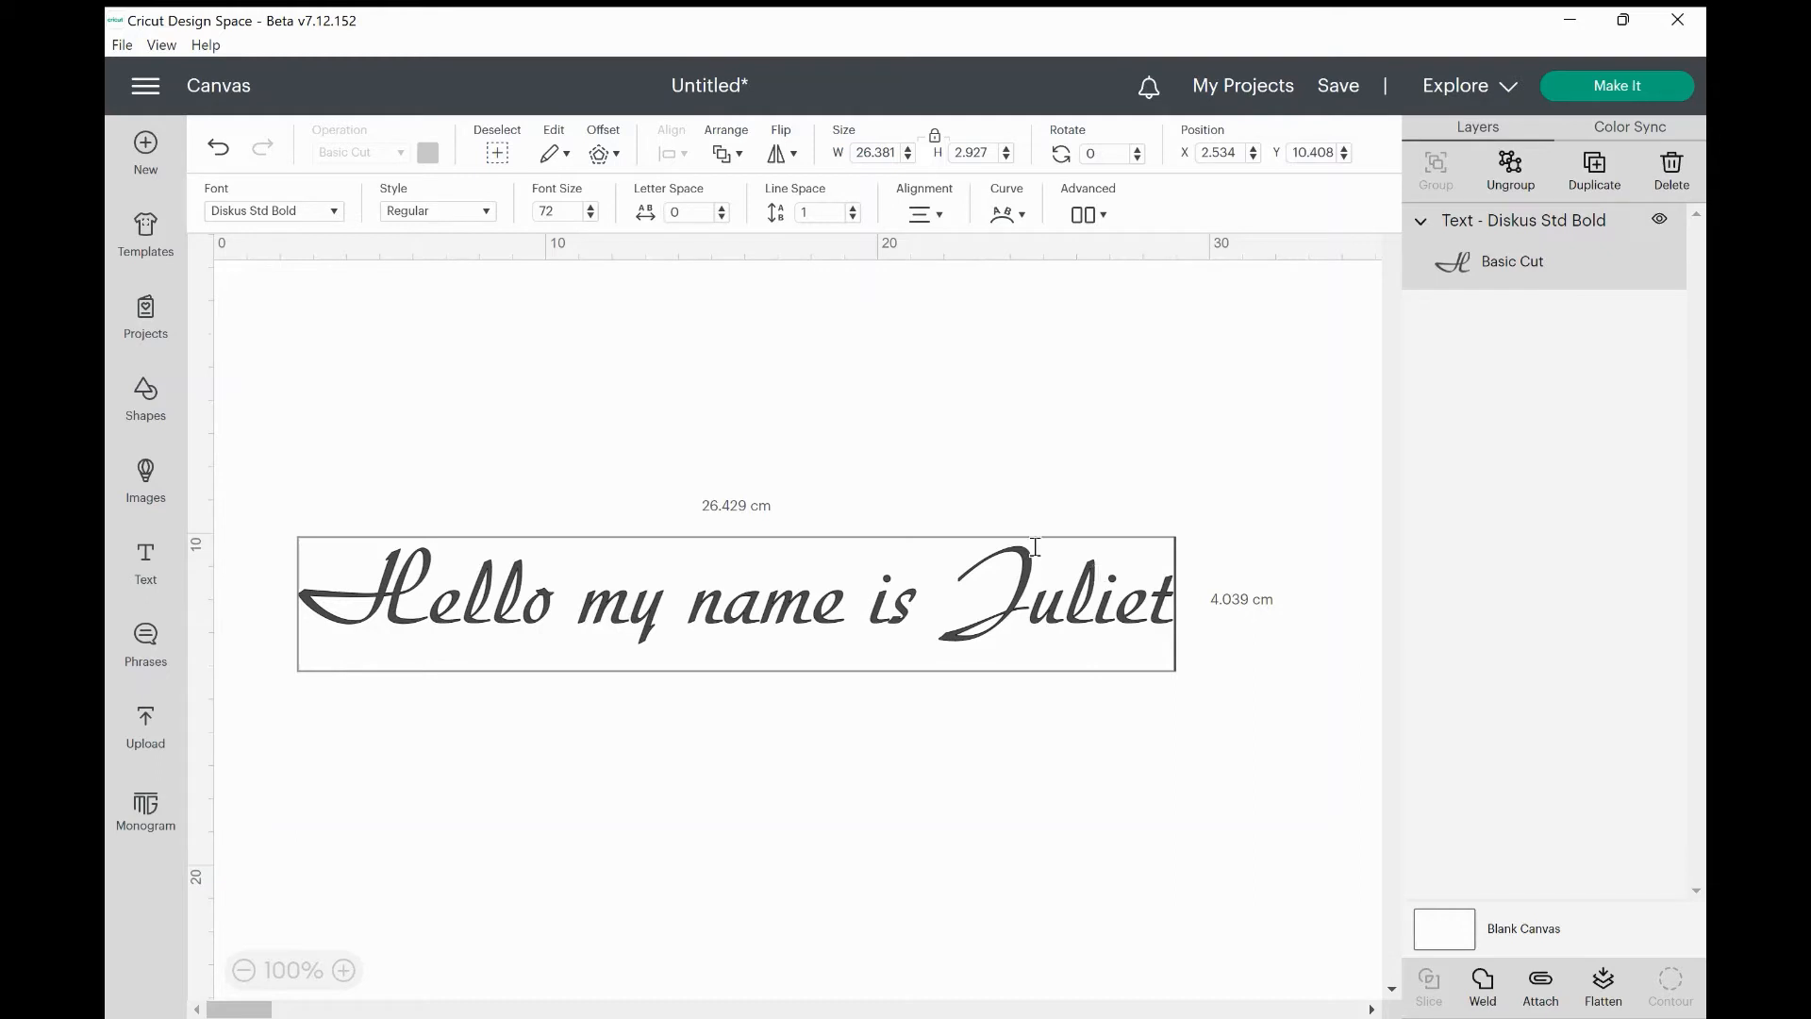
pyautogui.click(1076, 717)
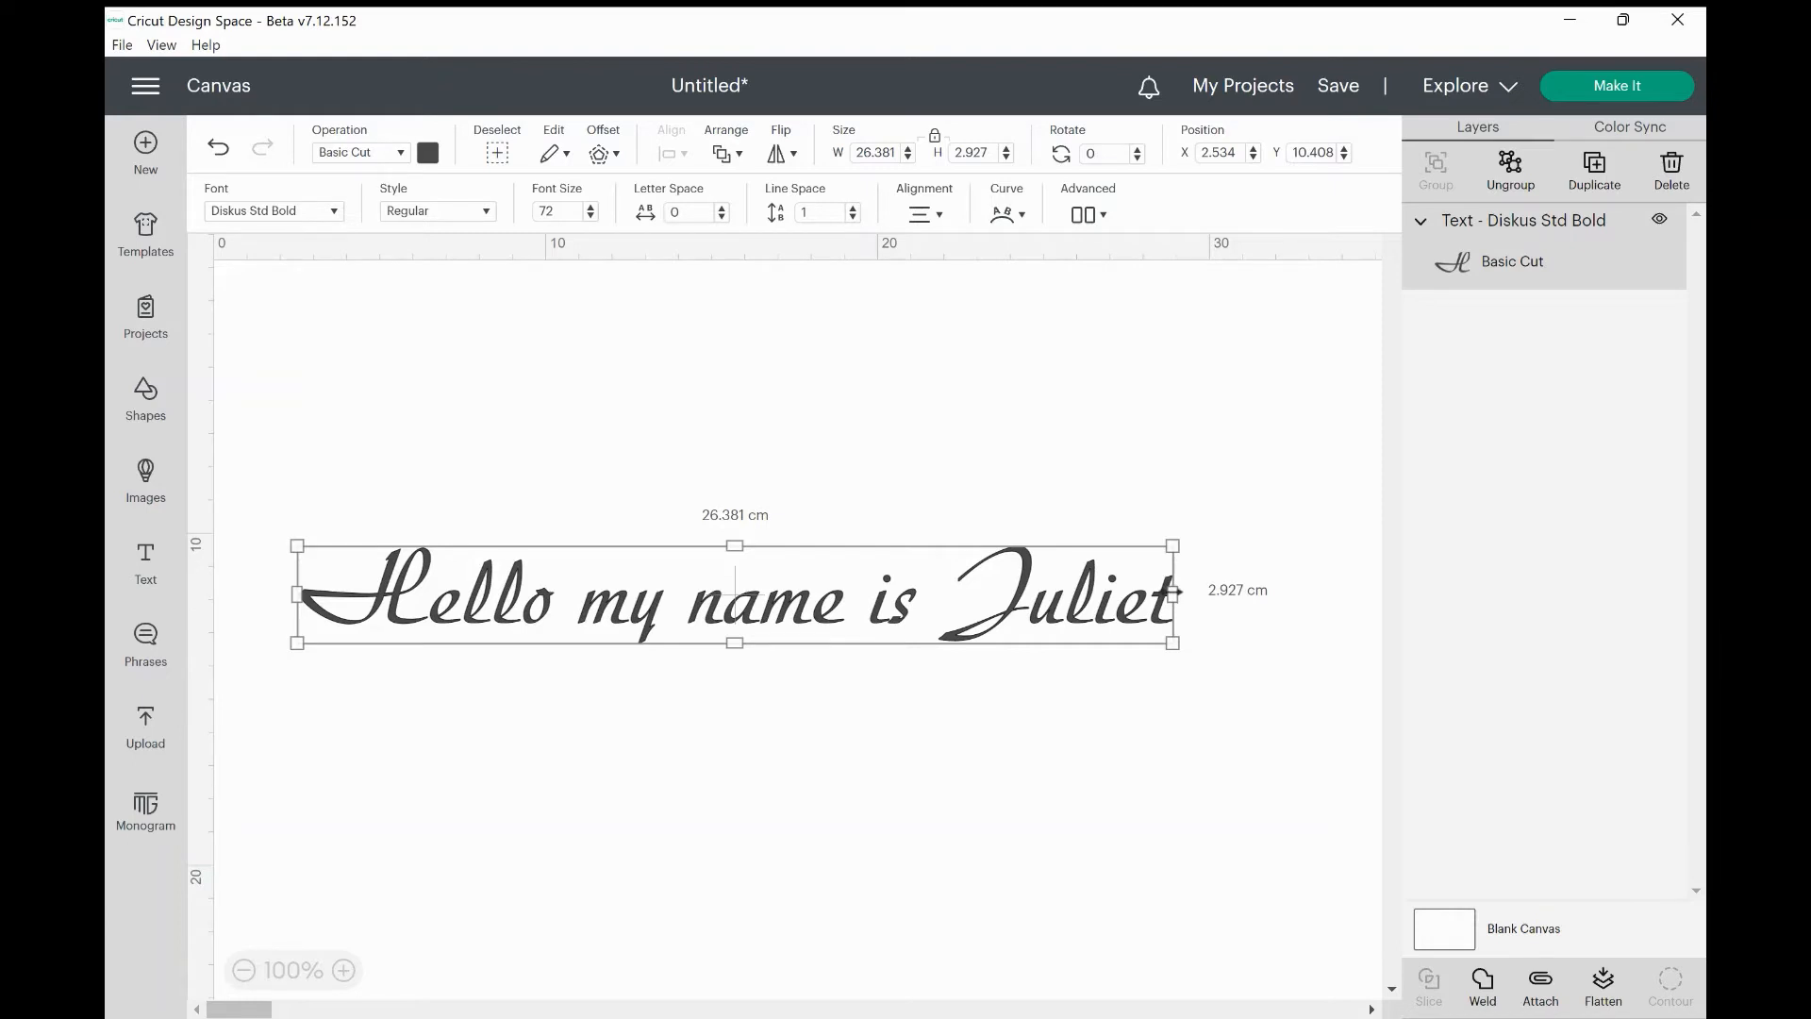
# Narrow the text box to wrap the greeting, turn Wrap Off, then narrow it again to rewrap.
pyautogui.moveTo(1176, 593); pyautogui.dragTo(841, 478)
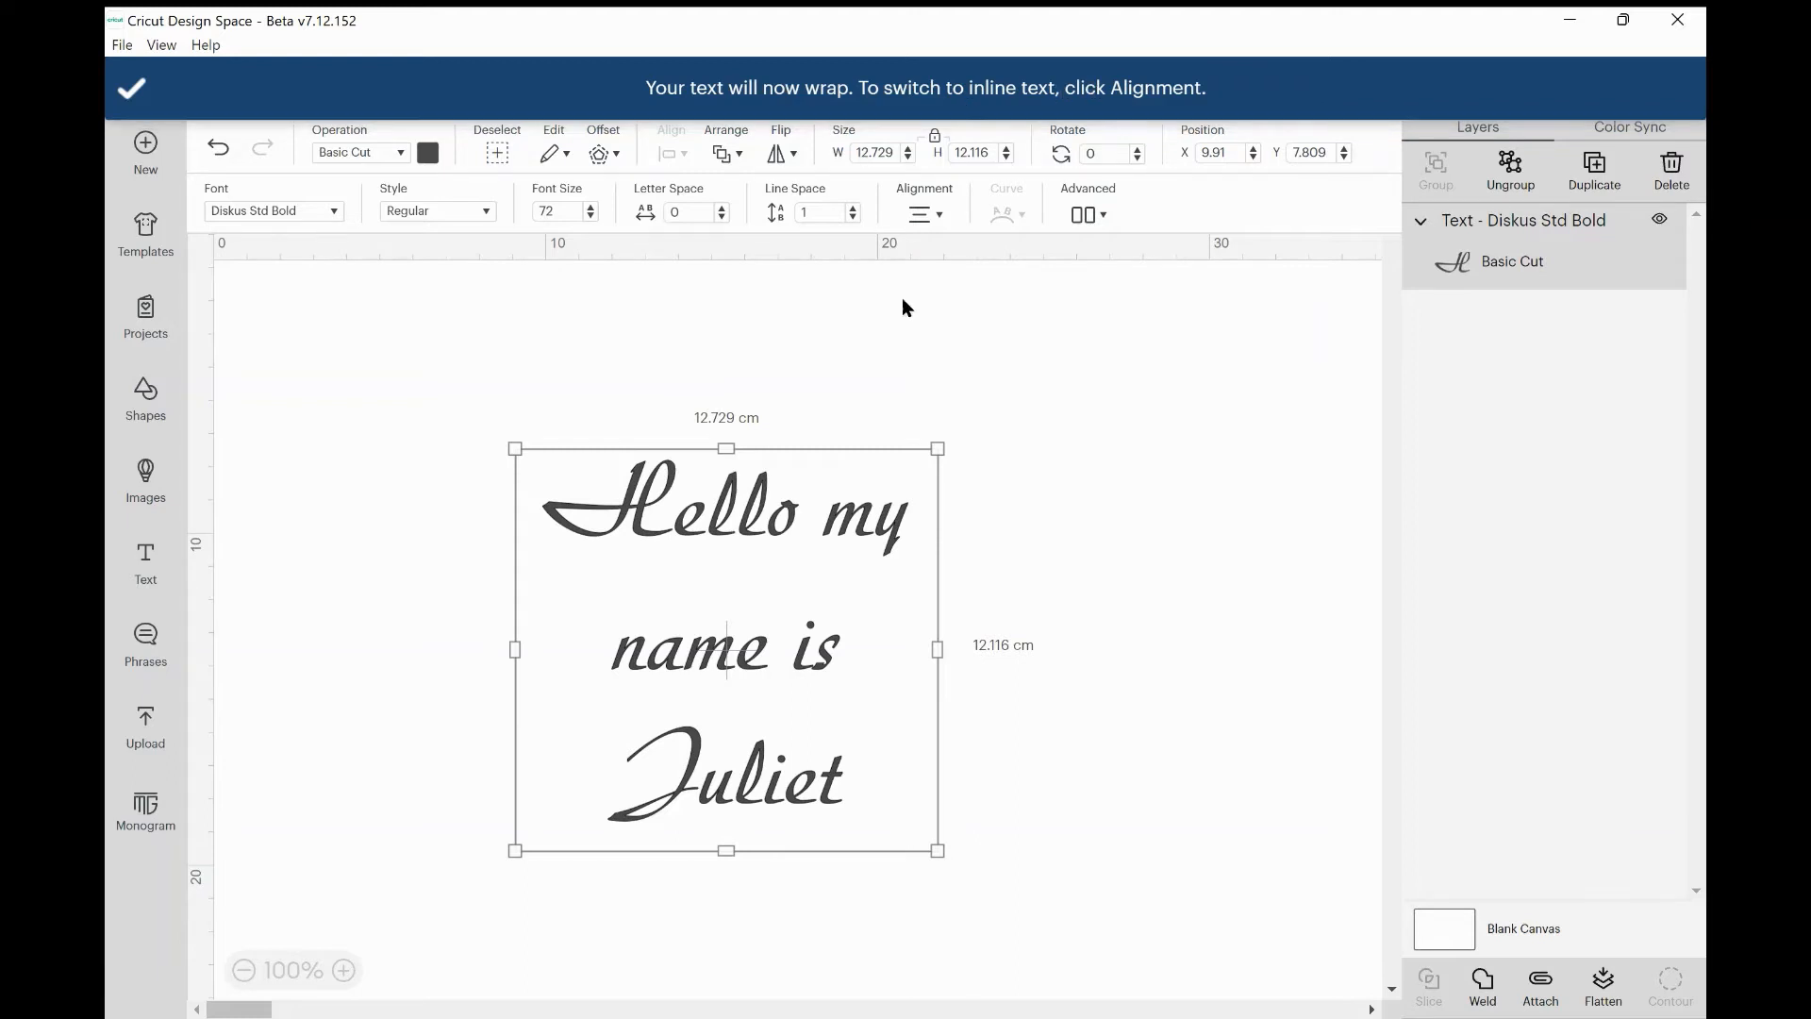
pyautogui.click(932, 215)
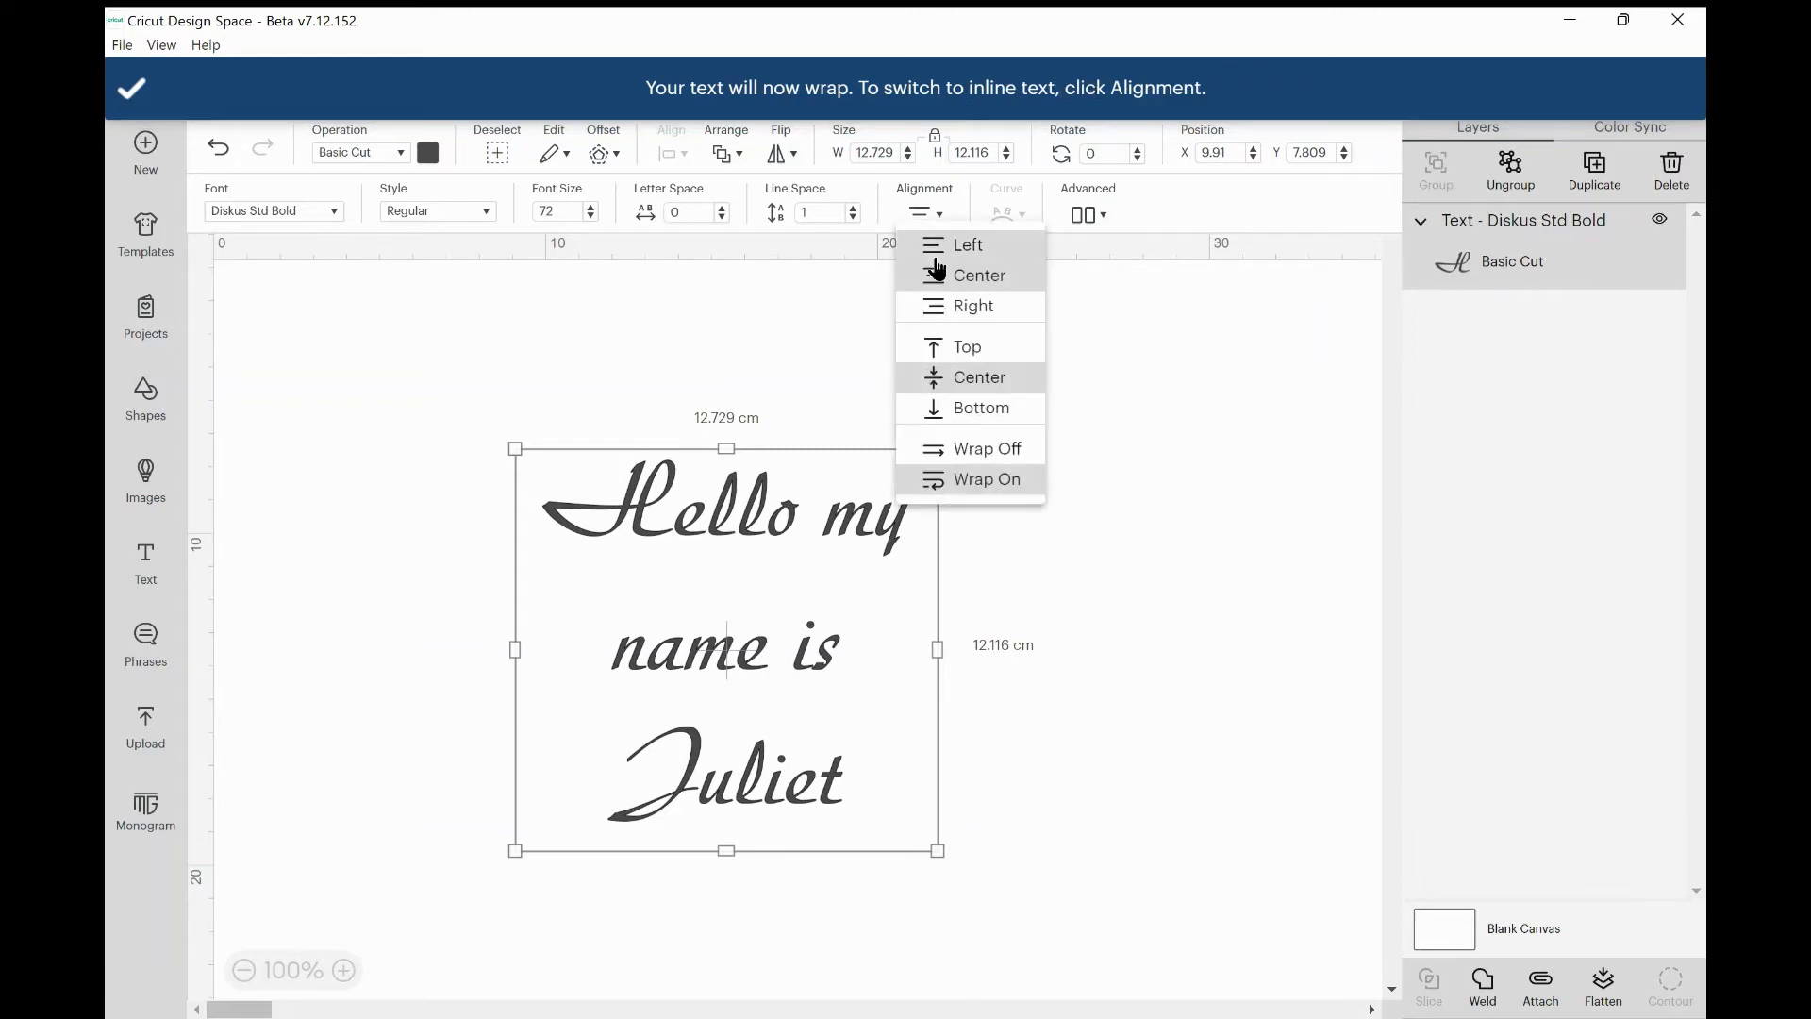
pyautogui.click(945, 451)
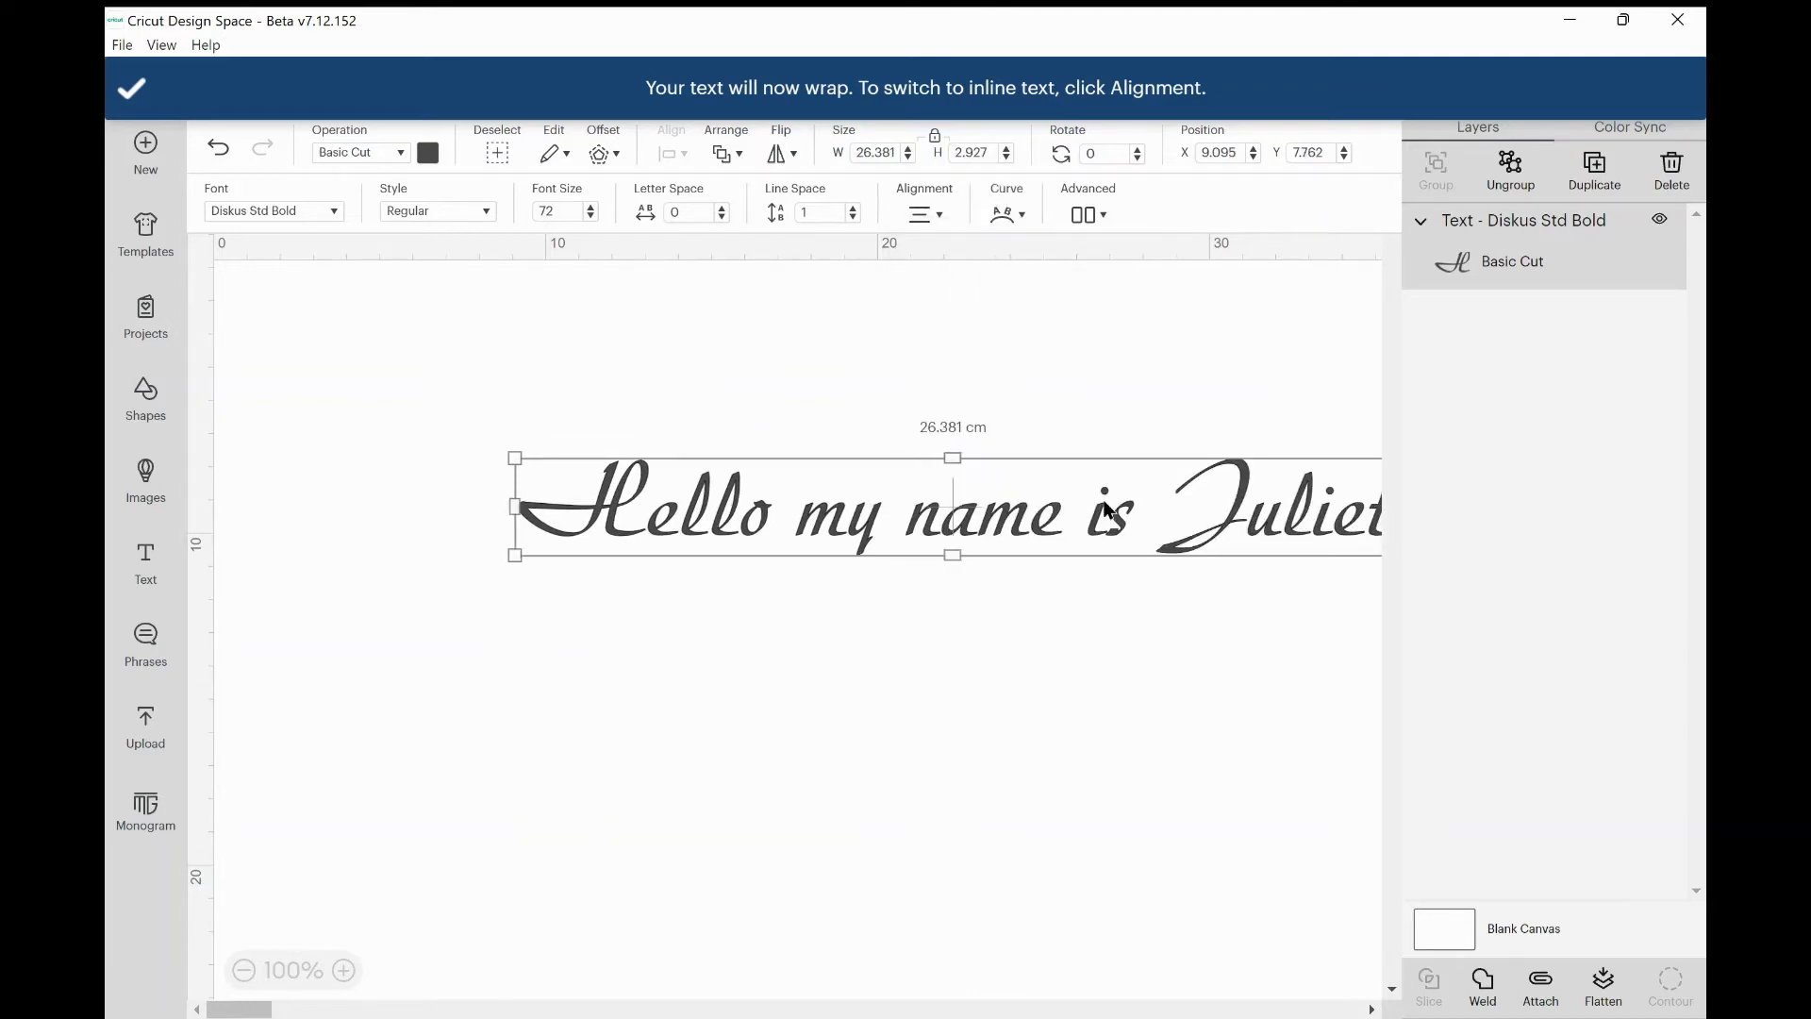
pyautogui.hscroll(3, 1106, 510)
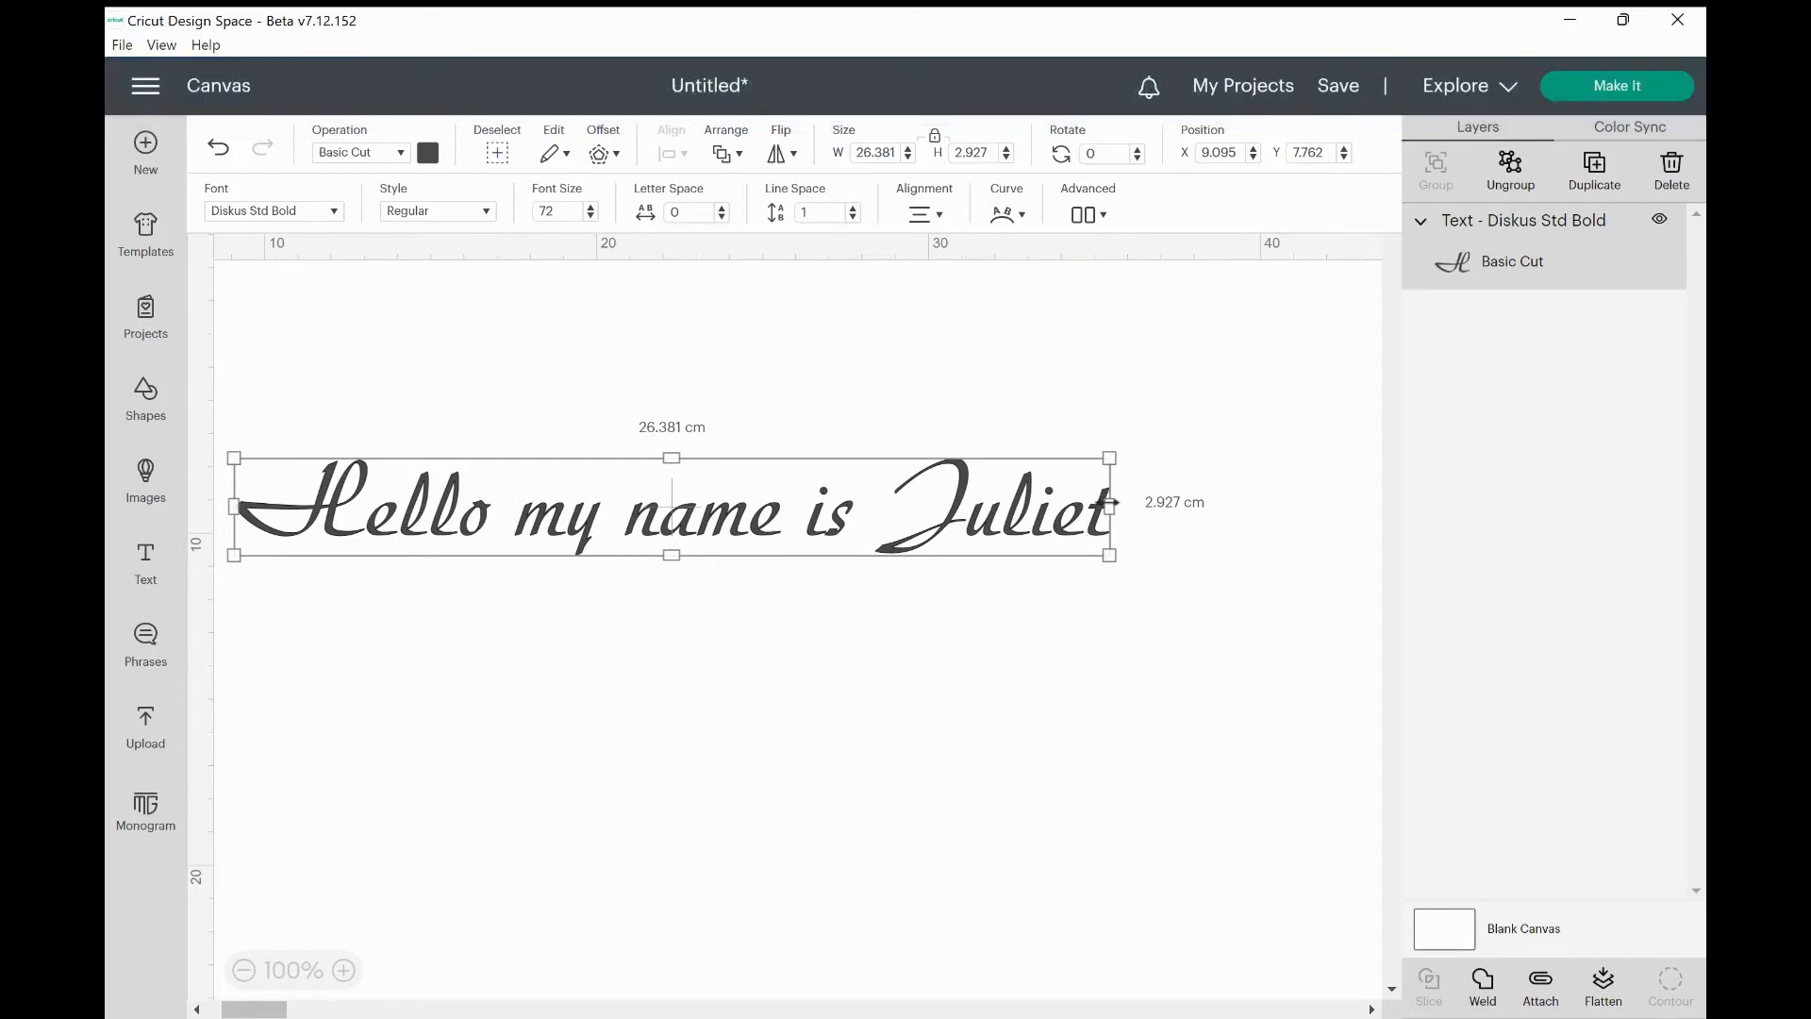
pyautogui.moveTo(1109, 506); pyautogui.dragTo(609, 500)
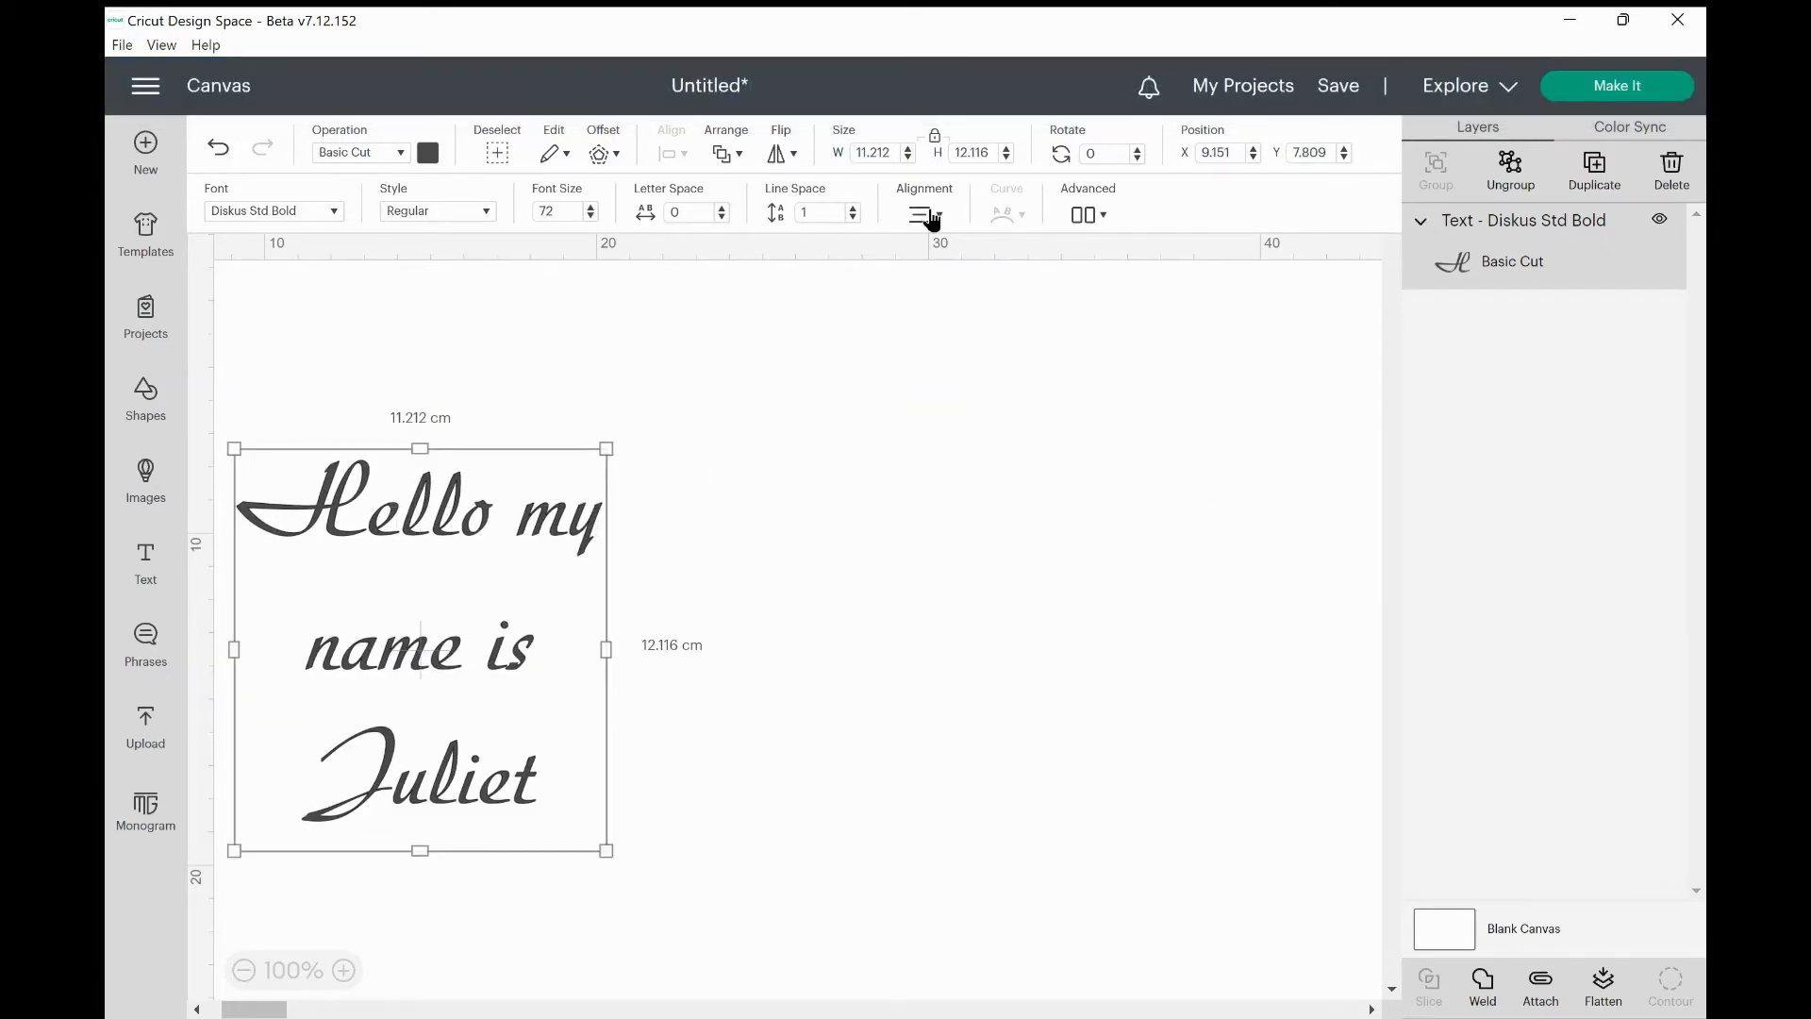
# Center the greeting on the canvas and widen its box to about 16.3 cm for two lines.
pyautogui.click(929, 217)
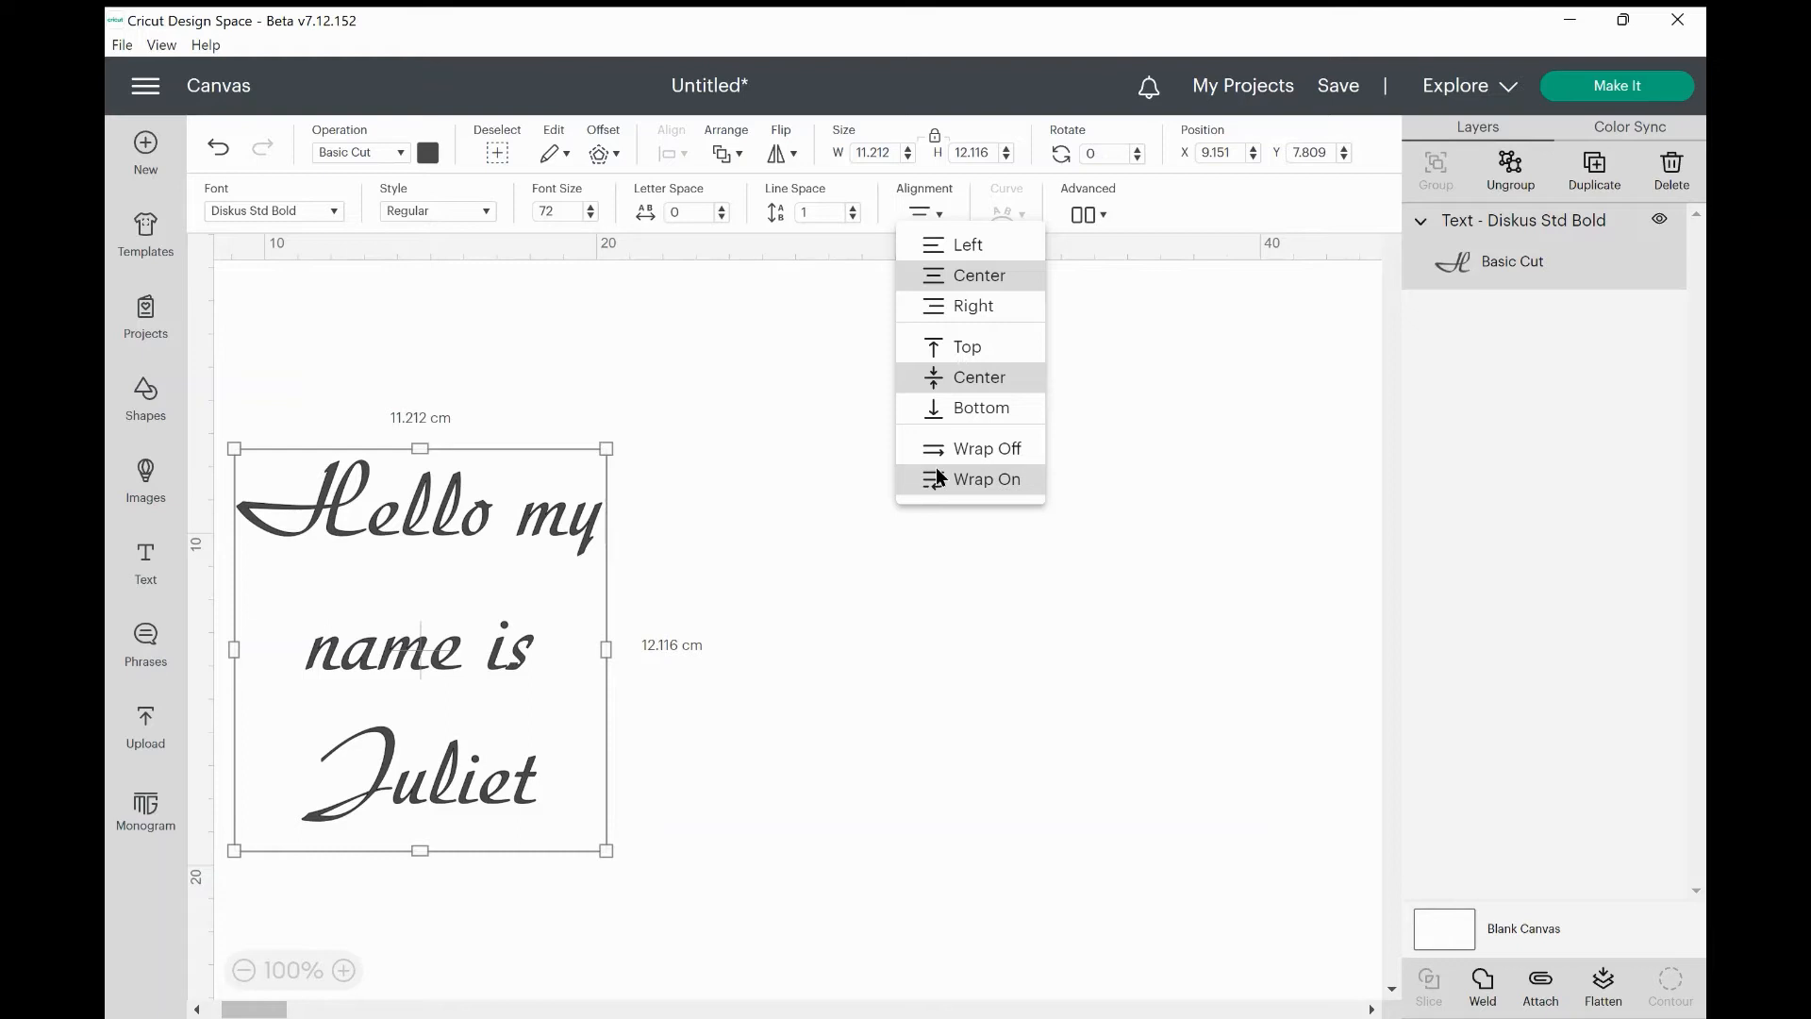
pyautogui.click(705, 566)
pyautogui.moveTo(522, 538); pyautogui.dragTo(781, 488)
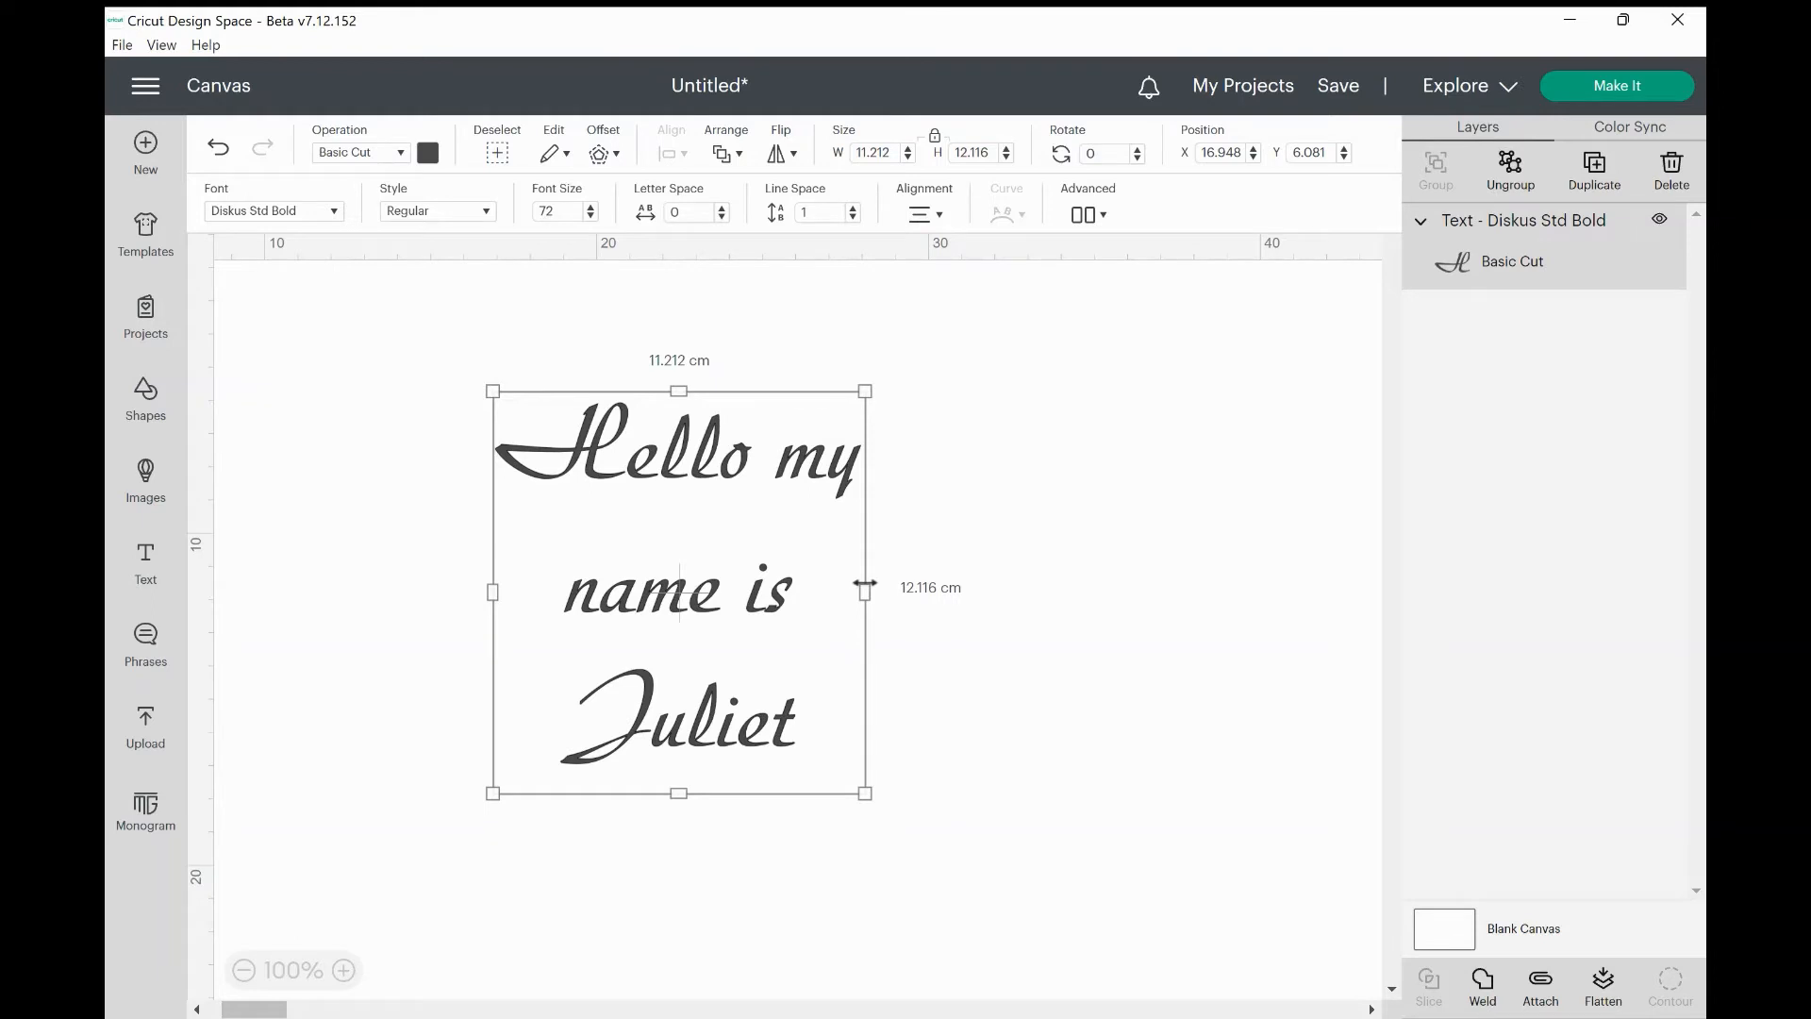
pyautogui.moveTo(864, 585); pyautogui.dragTo(1032, 575)
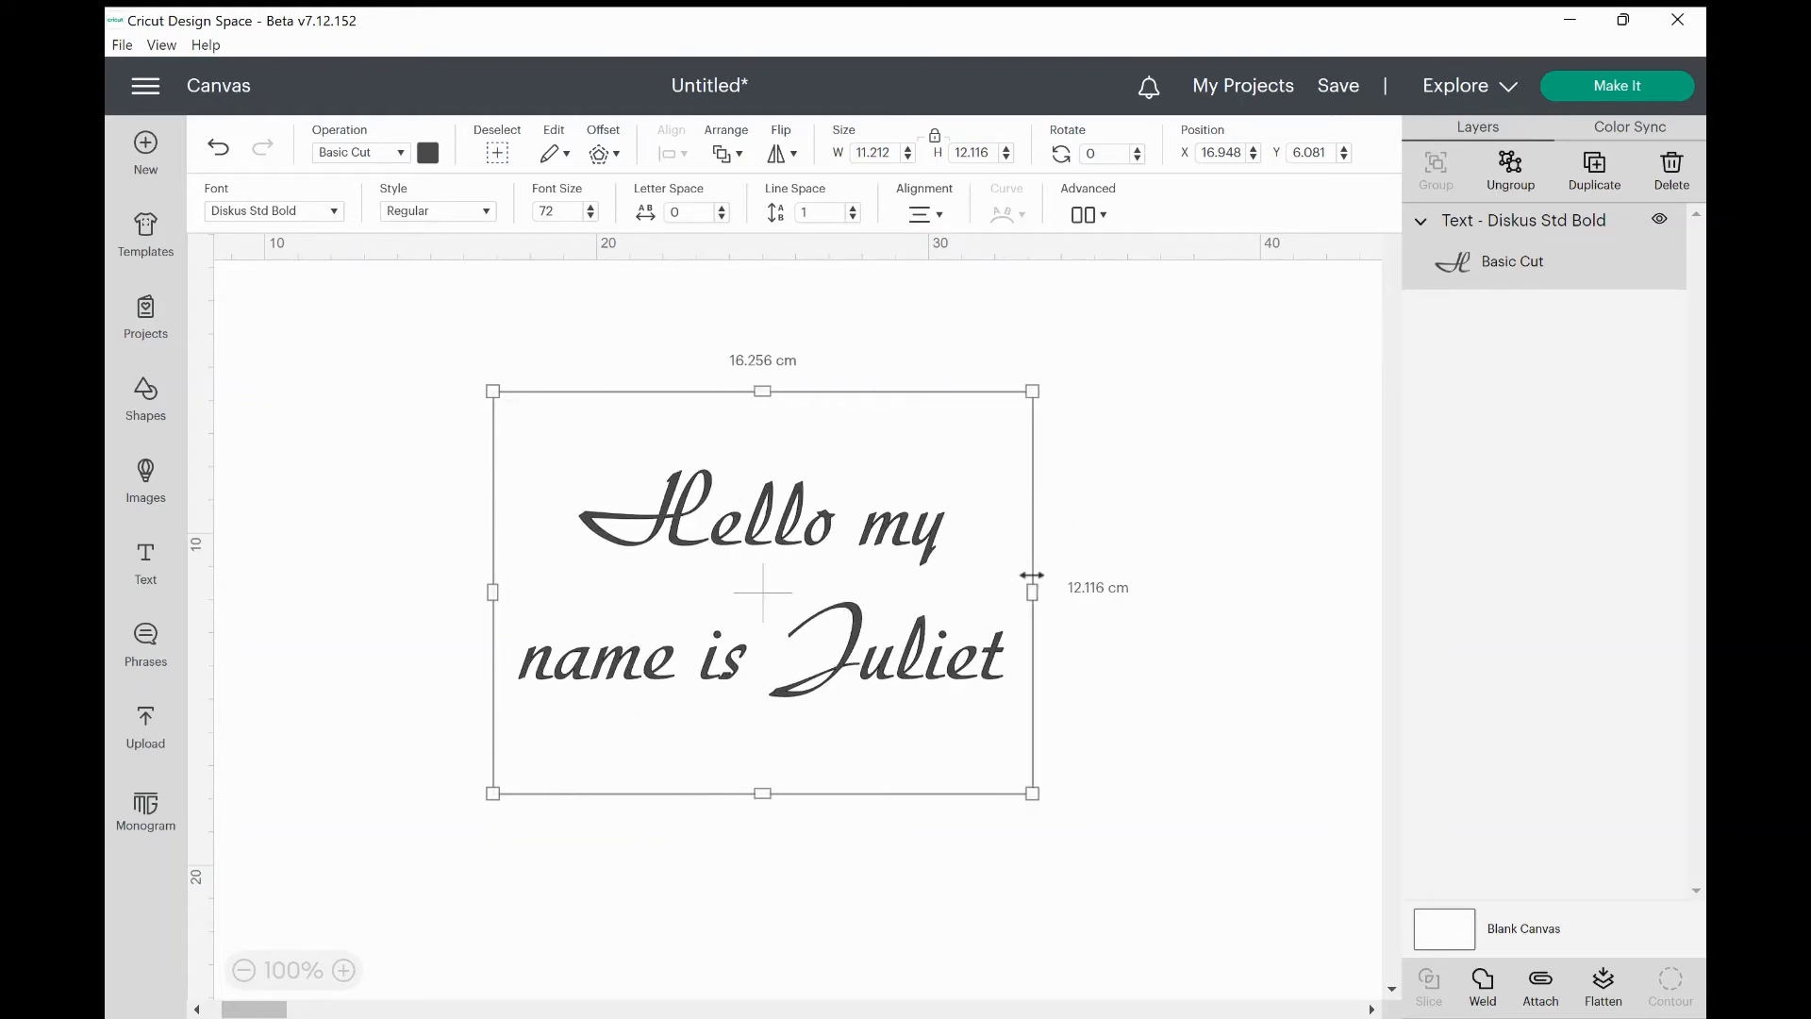
pyautogui.click(1140, 449)
pyautogui.click(911, 506)
pyautogui.moveTo(1047, 385); pyautogui.dragTo(1008, 591)
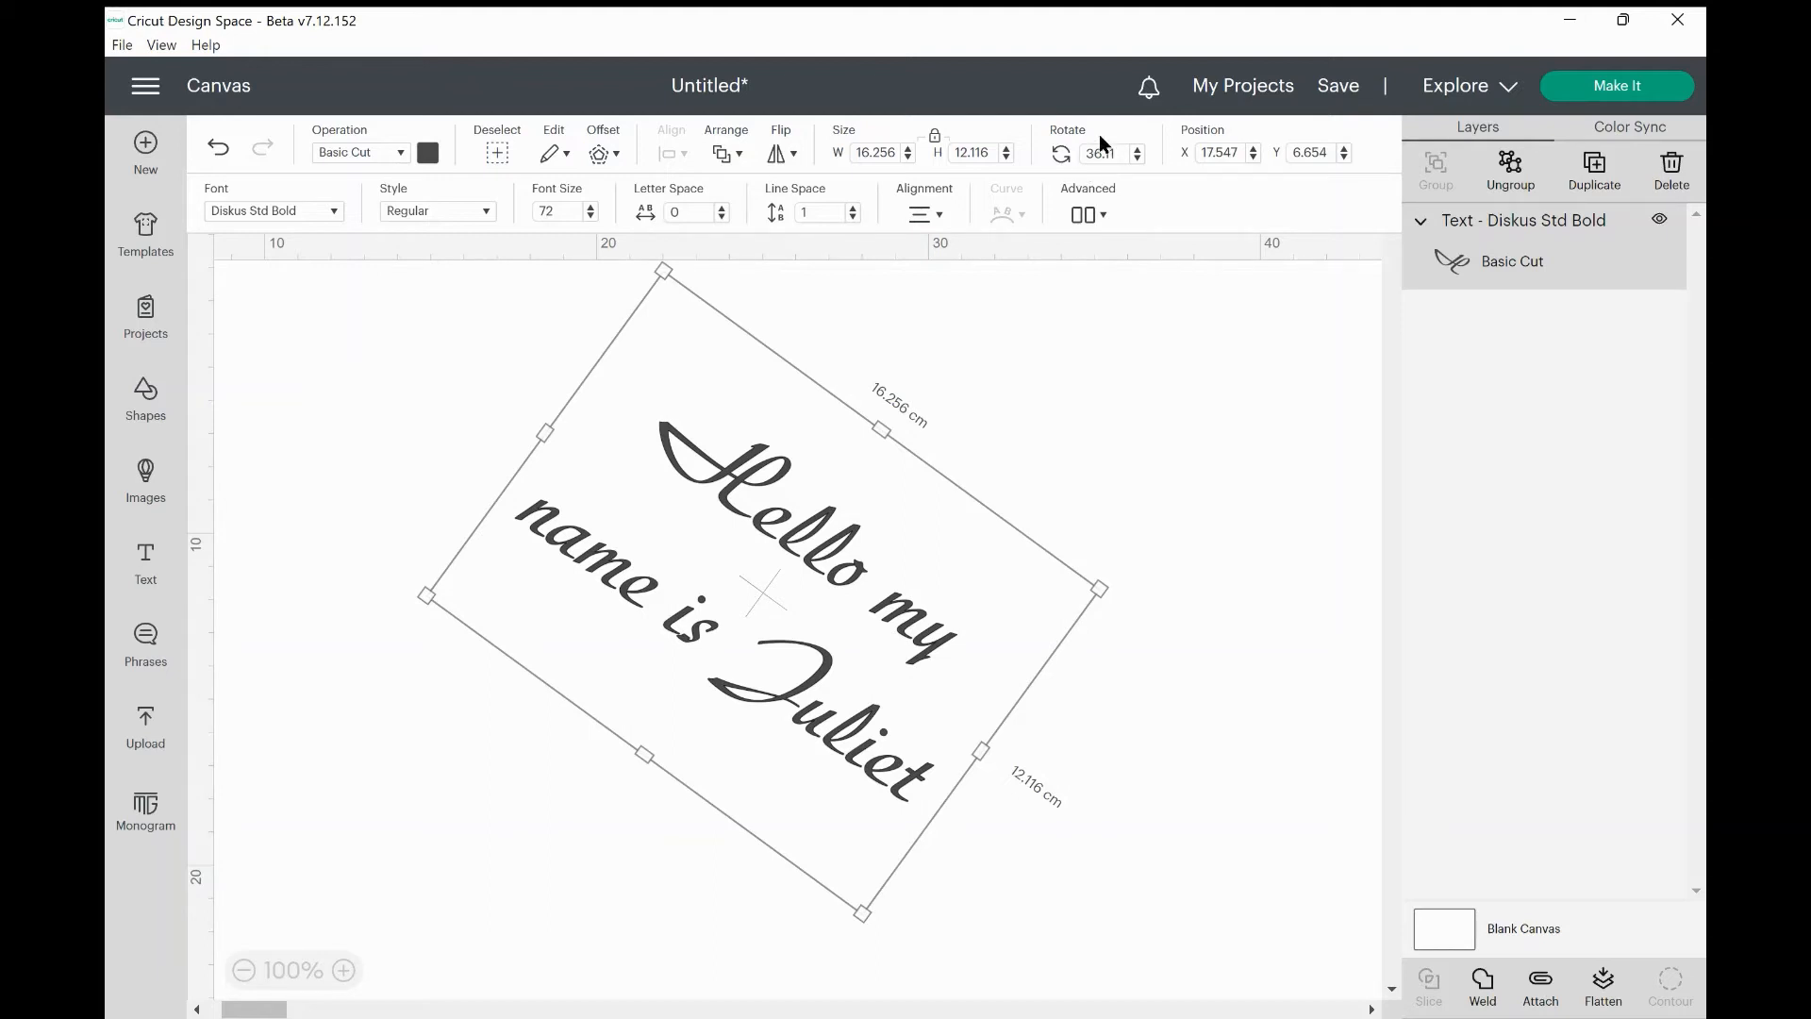
pyautogui.click(1122, 157)
pyautogui.press('BackSpace')
pyautogui.press('BackSpace')
pyautogui.press('BackSpace')
pyautogui.press('BackSpace')
pyautogui.press('BackSpace')
pyautogui.write('25')
pyautogui.press('Return')
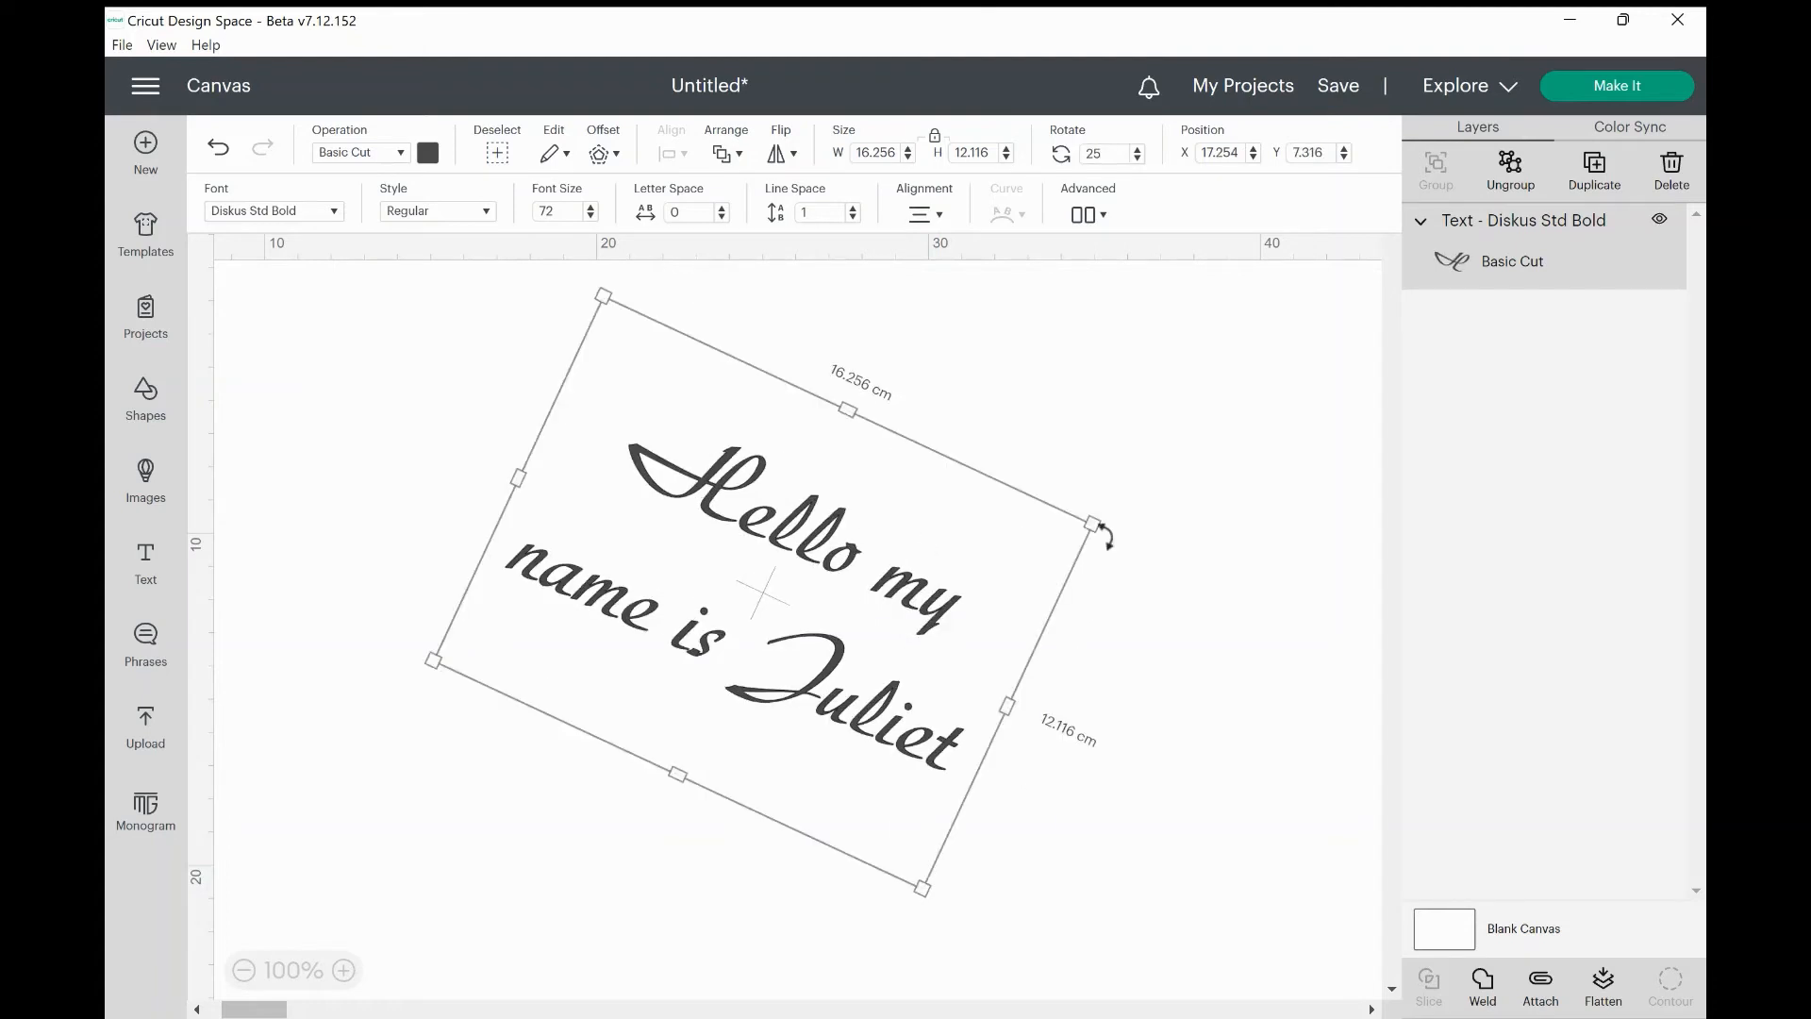
pyautogui.doubleClick(1098, 154)
pyautogui.write('0')
pyautogui.press('Return')
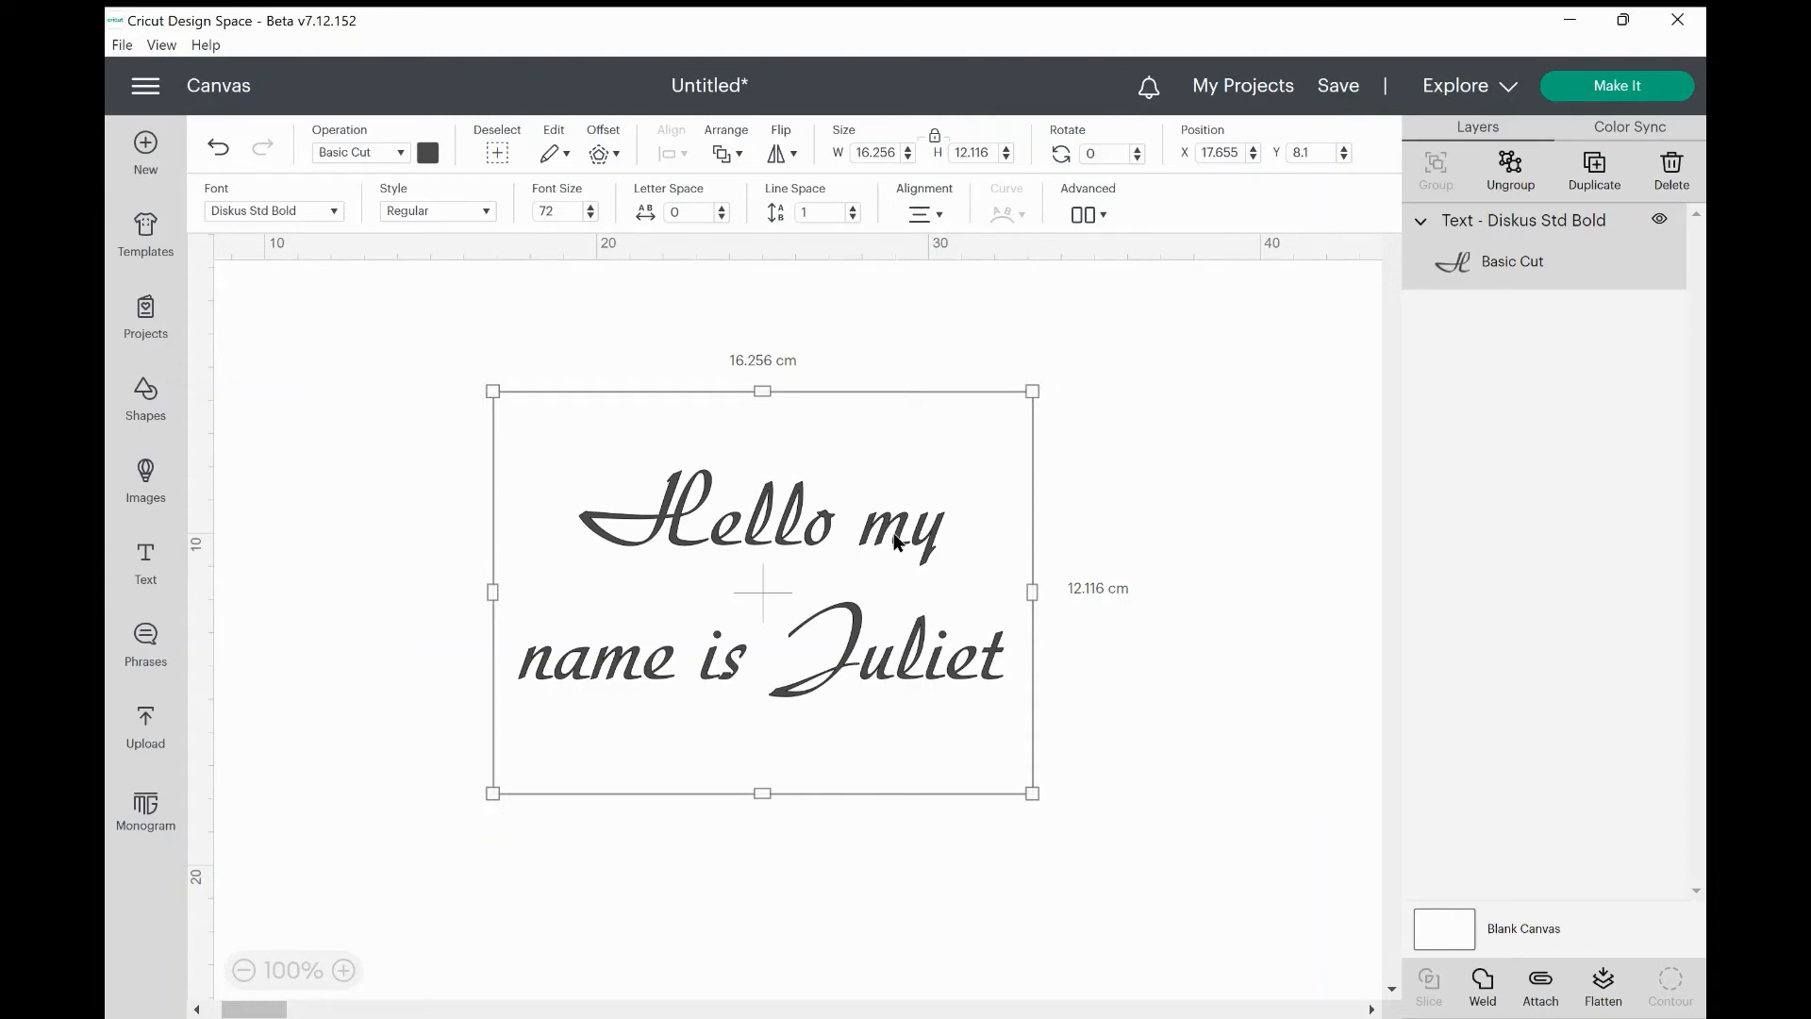
# Move the greeting up-left and scale it proportionally to 15.193 × 11.323 cm.
pyautogui.moveTo(837, 566); pyautogui.dragTo(755, 512)
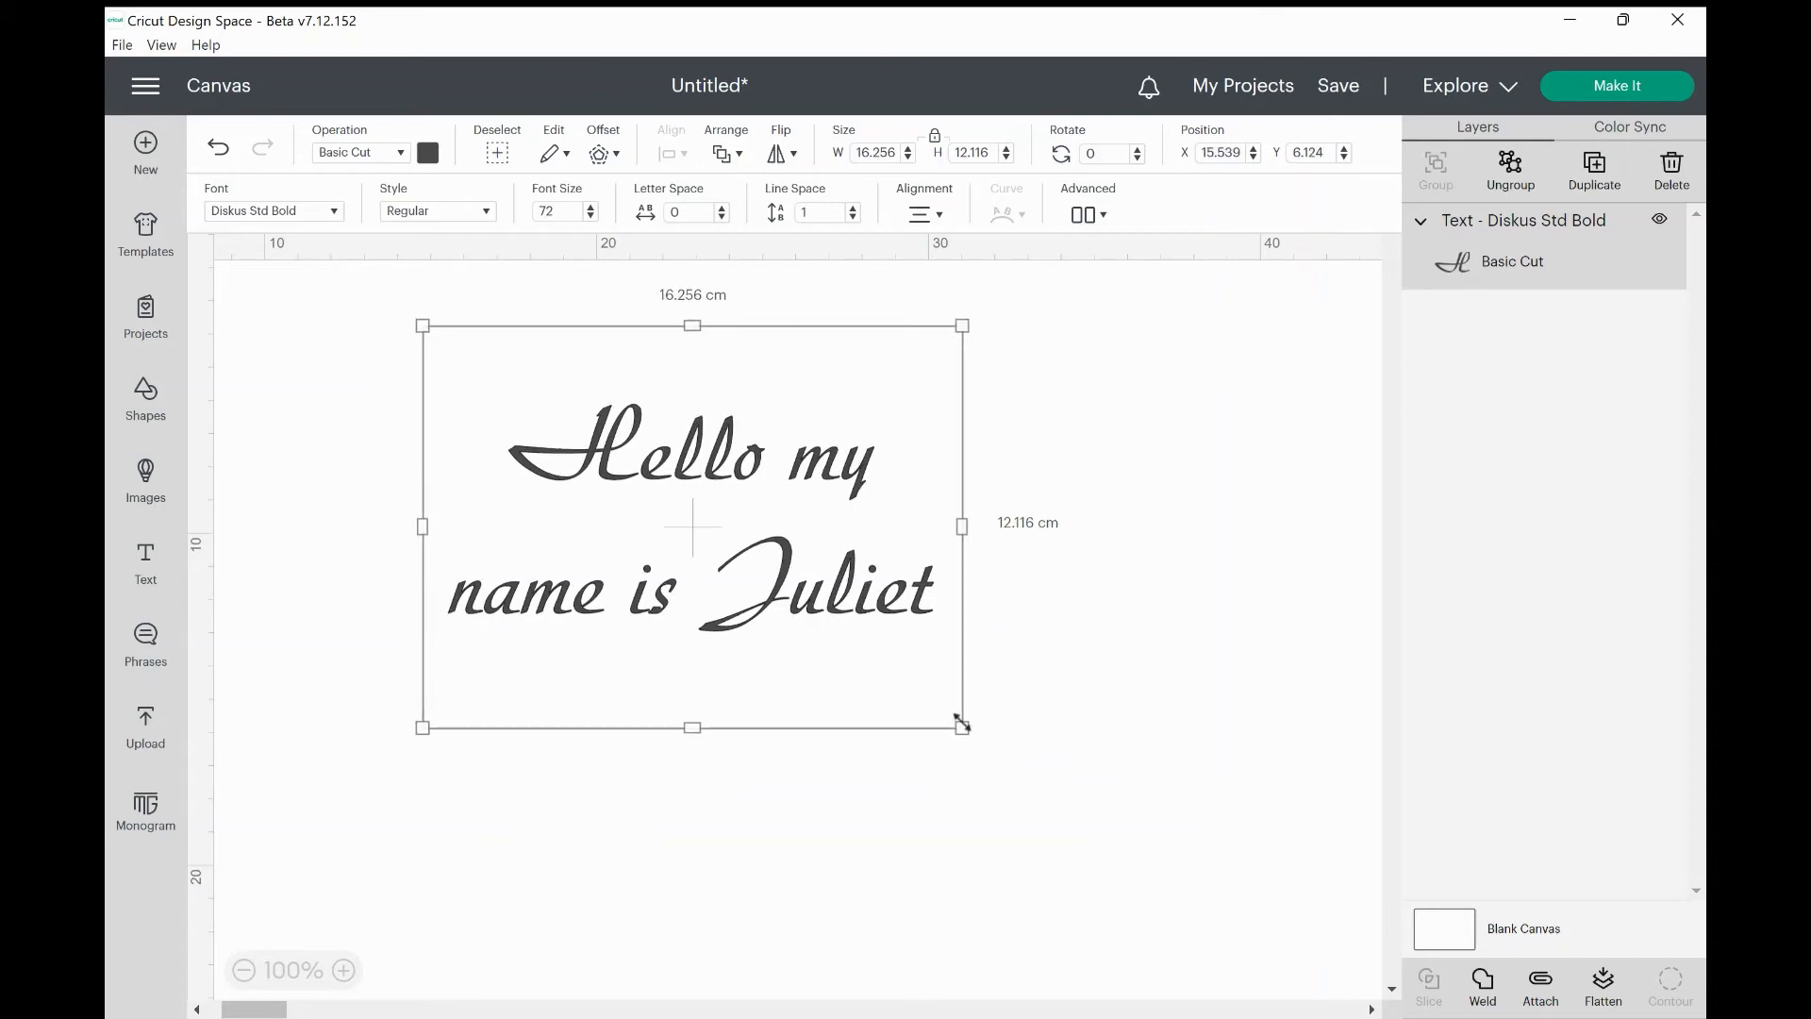
pyautogui.moveTo(960, 721); pyautogui.dragTo(1179, 869)
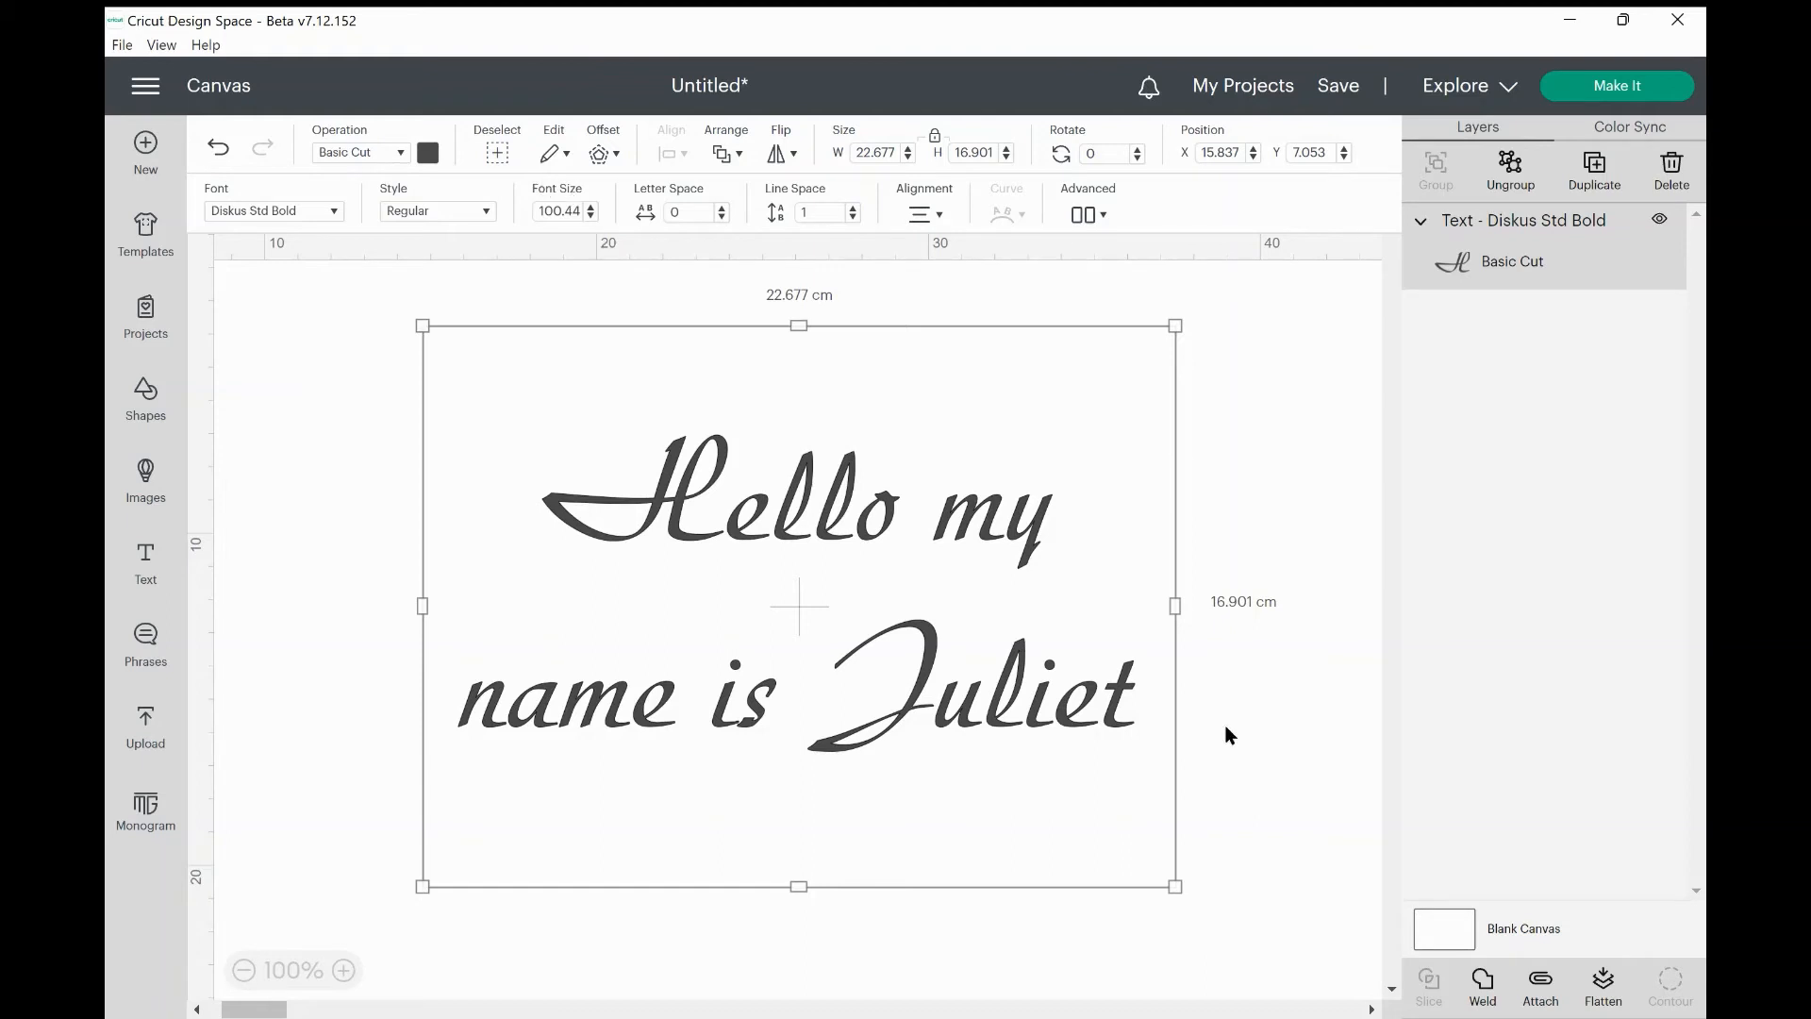
pyautogui.moveTo(1174, 885); pyautogui.dragTo(890, 625)
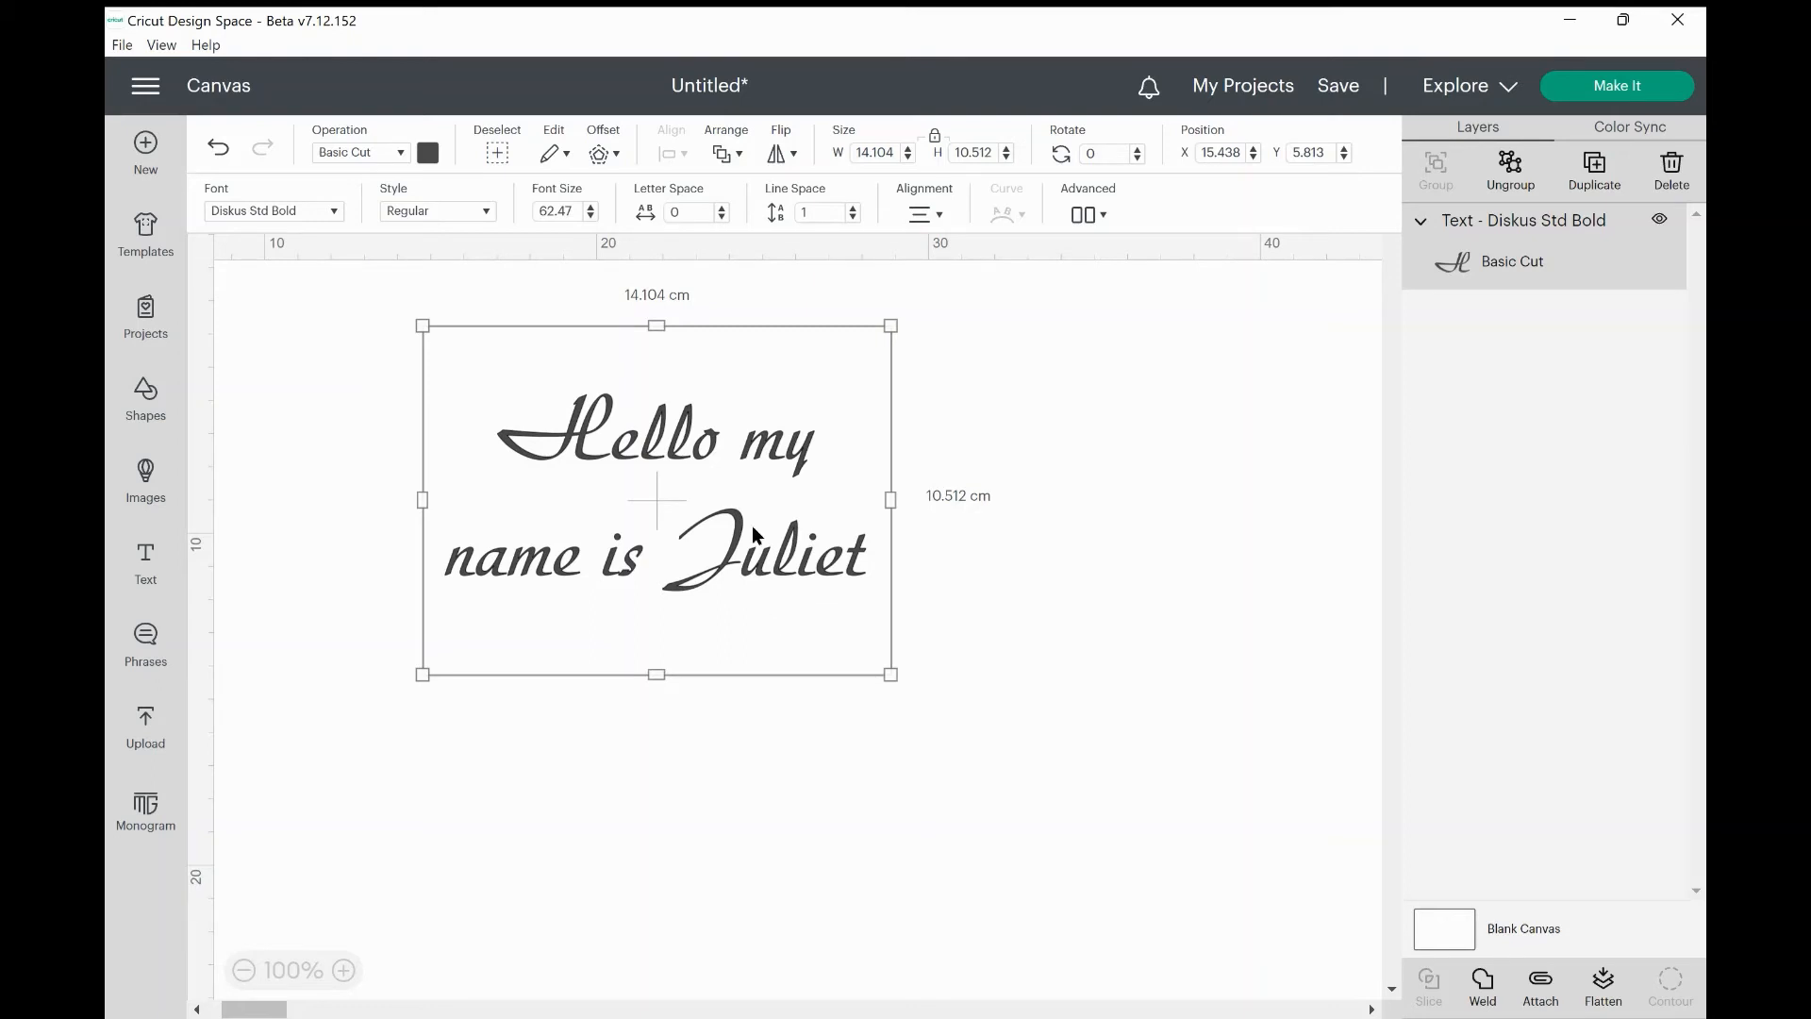
pyautogui.moveTo(885, 659); pyautogui.dragTo(912, 687)
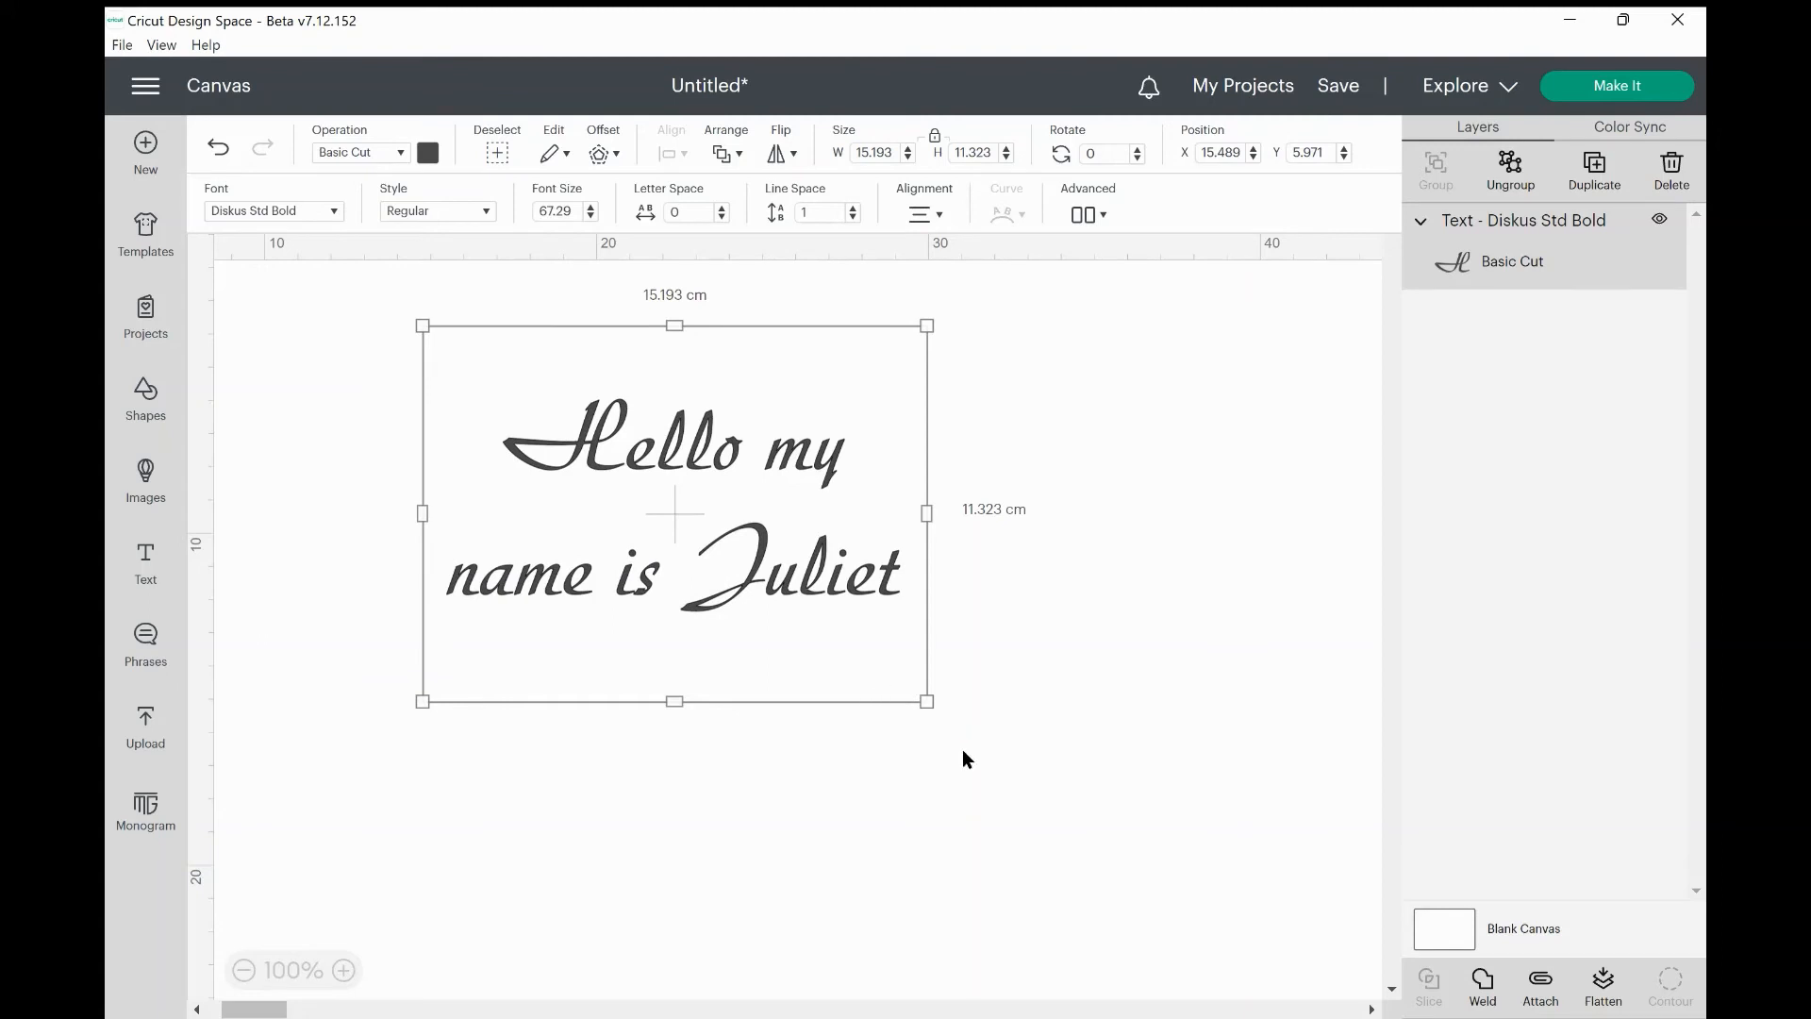
# Unlock proportions, enlarge the greeting to 17.979 × 15.639 cm (font size 92.94), then relock.
pyautogui.click(934, 141)
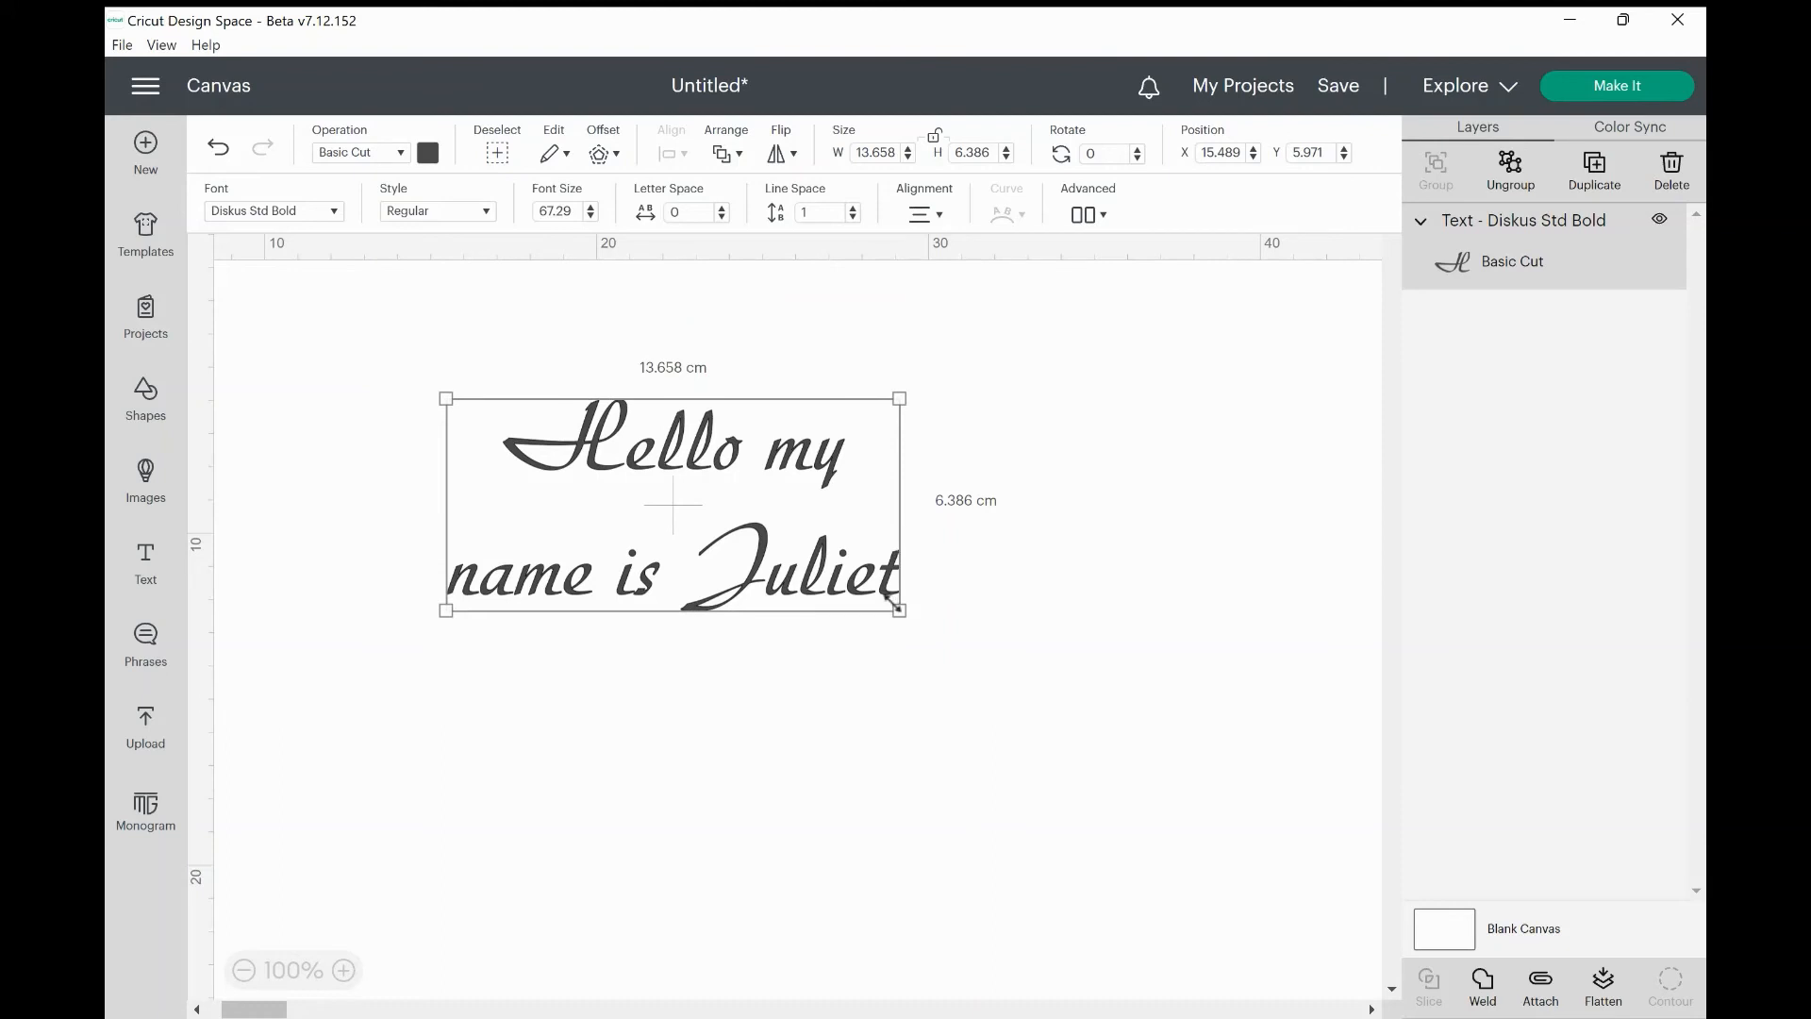
pyautogui.moveTo(891, 601); pyautogui.dragTo(978, 689)
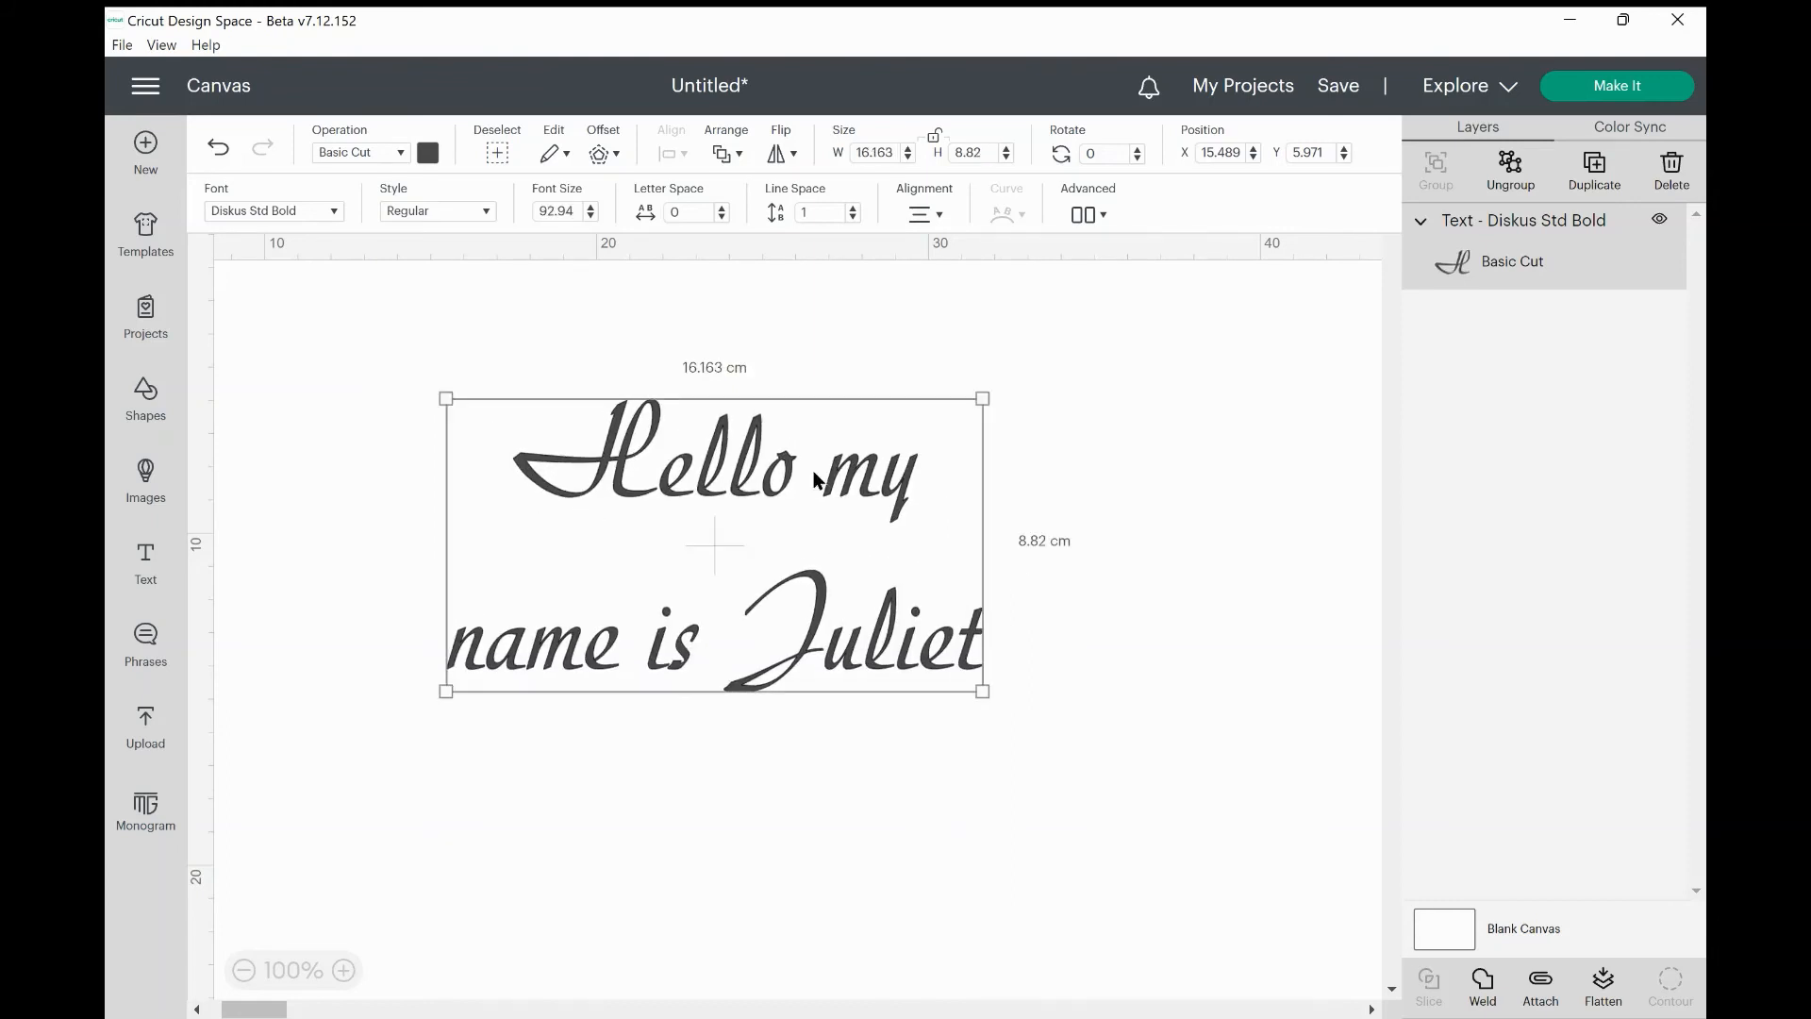
pyautogui.click(935, 139)
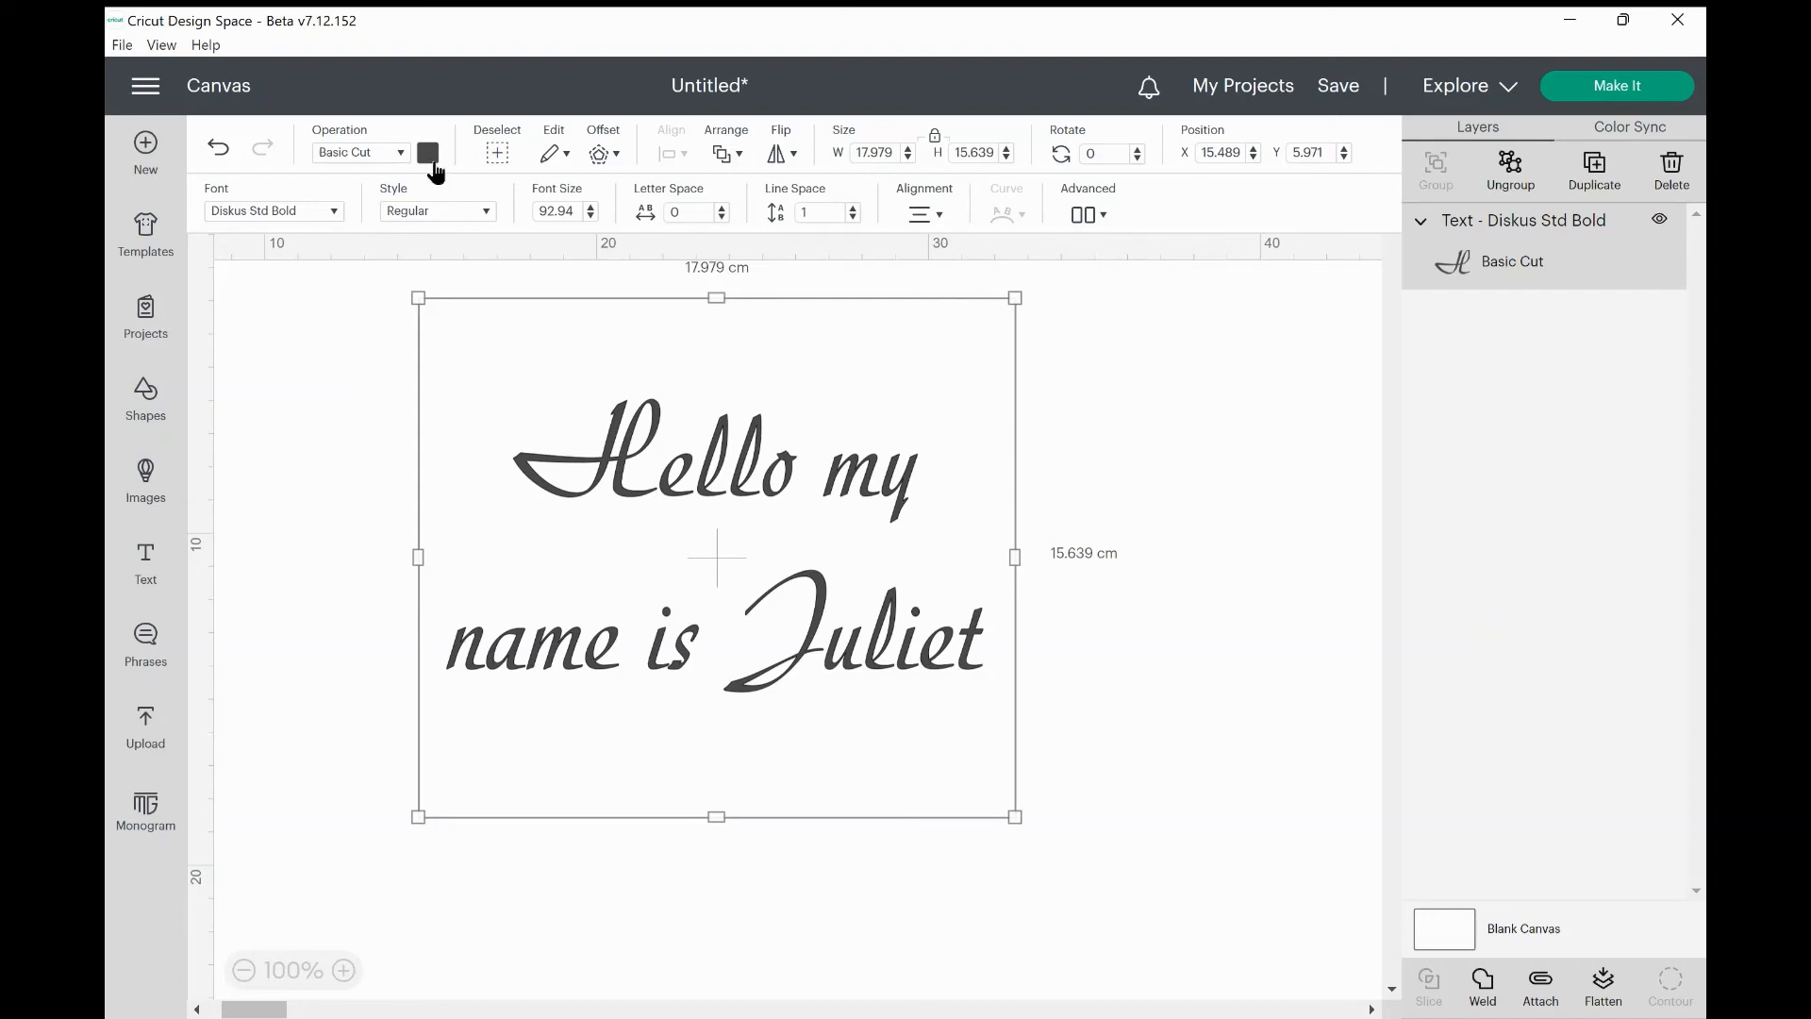
# Open What's New from the main menu and scroll through notes for versions 7.12 to 7.9.
pyautogui.click(146, 87)
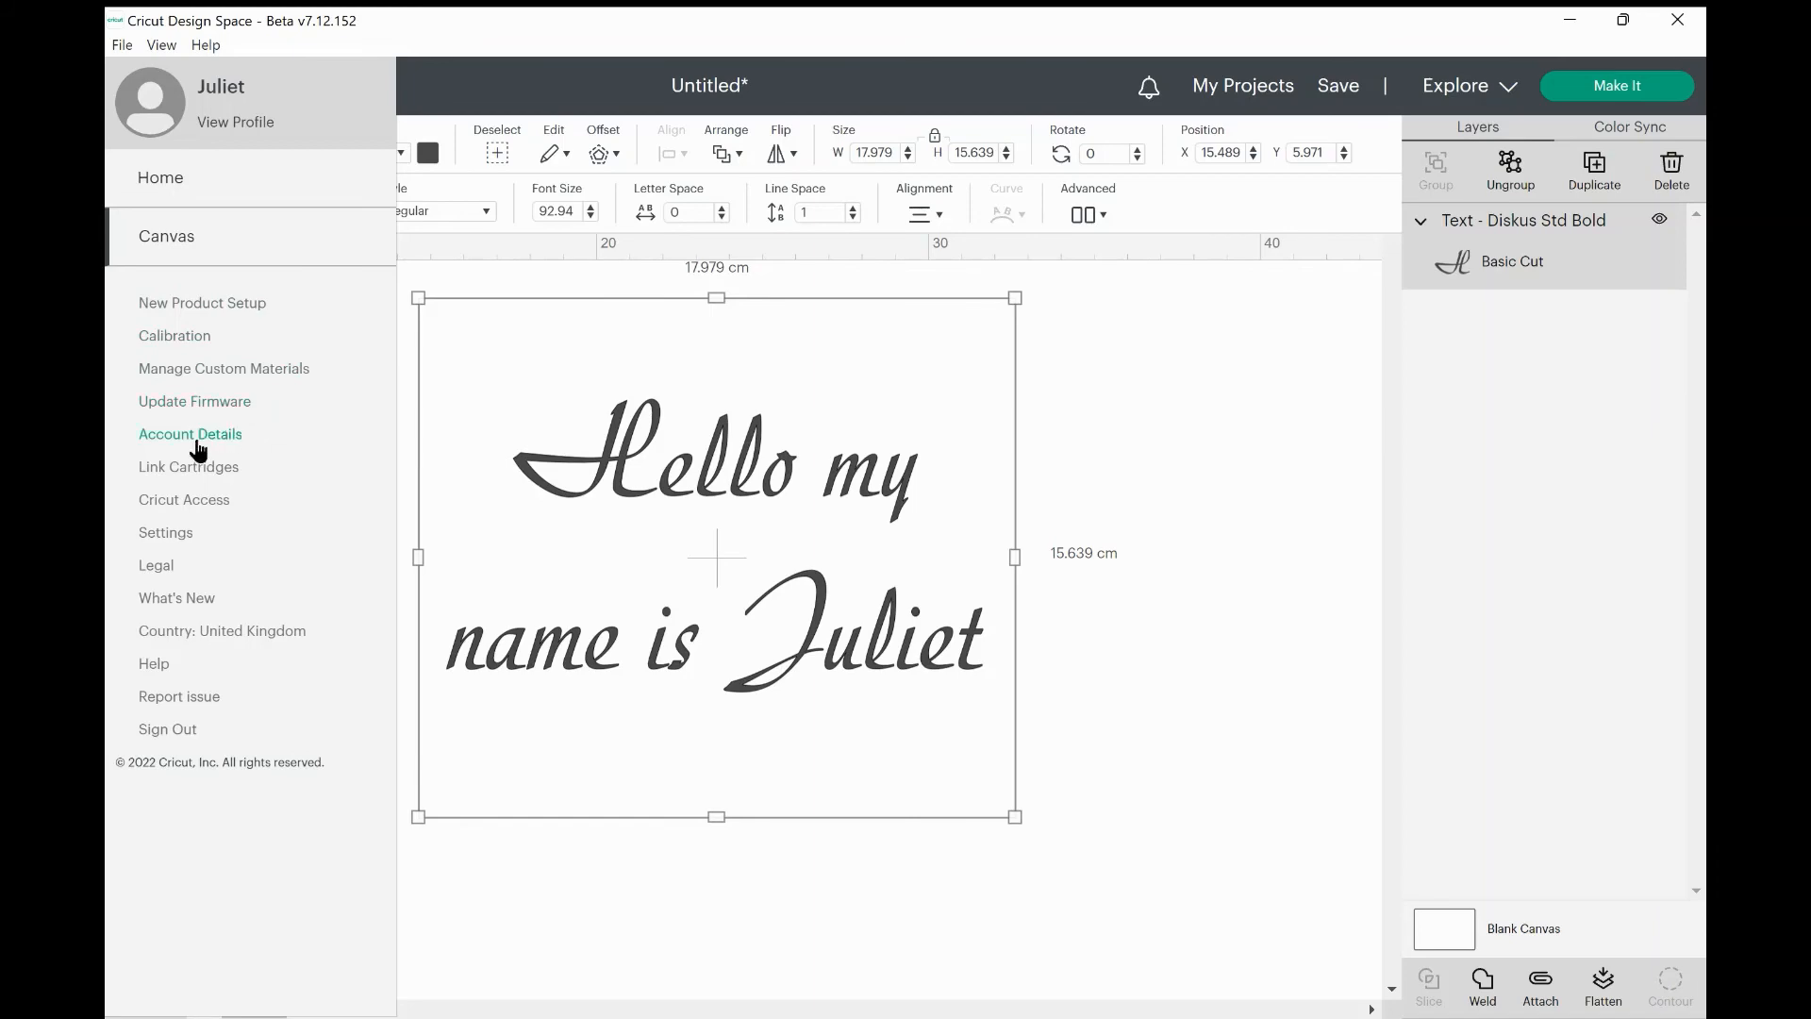
pyautogui.click(188, 604)
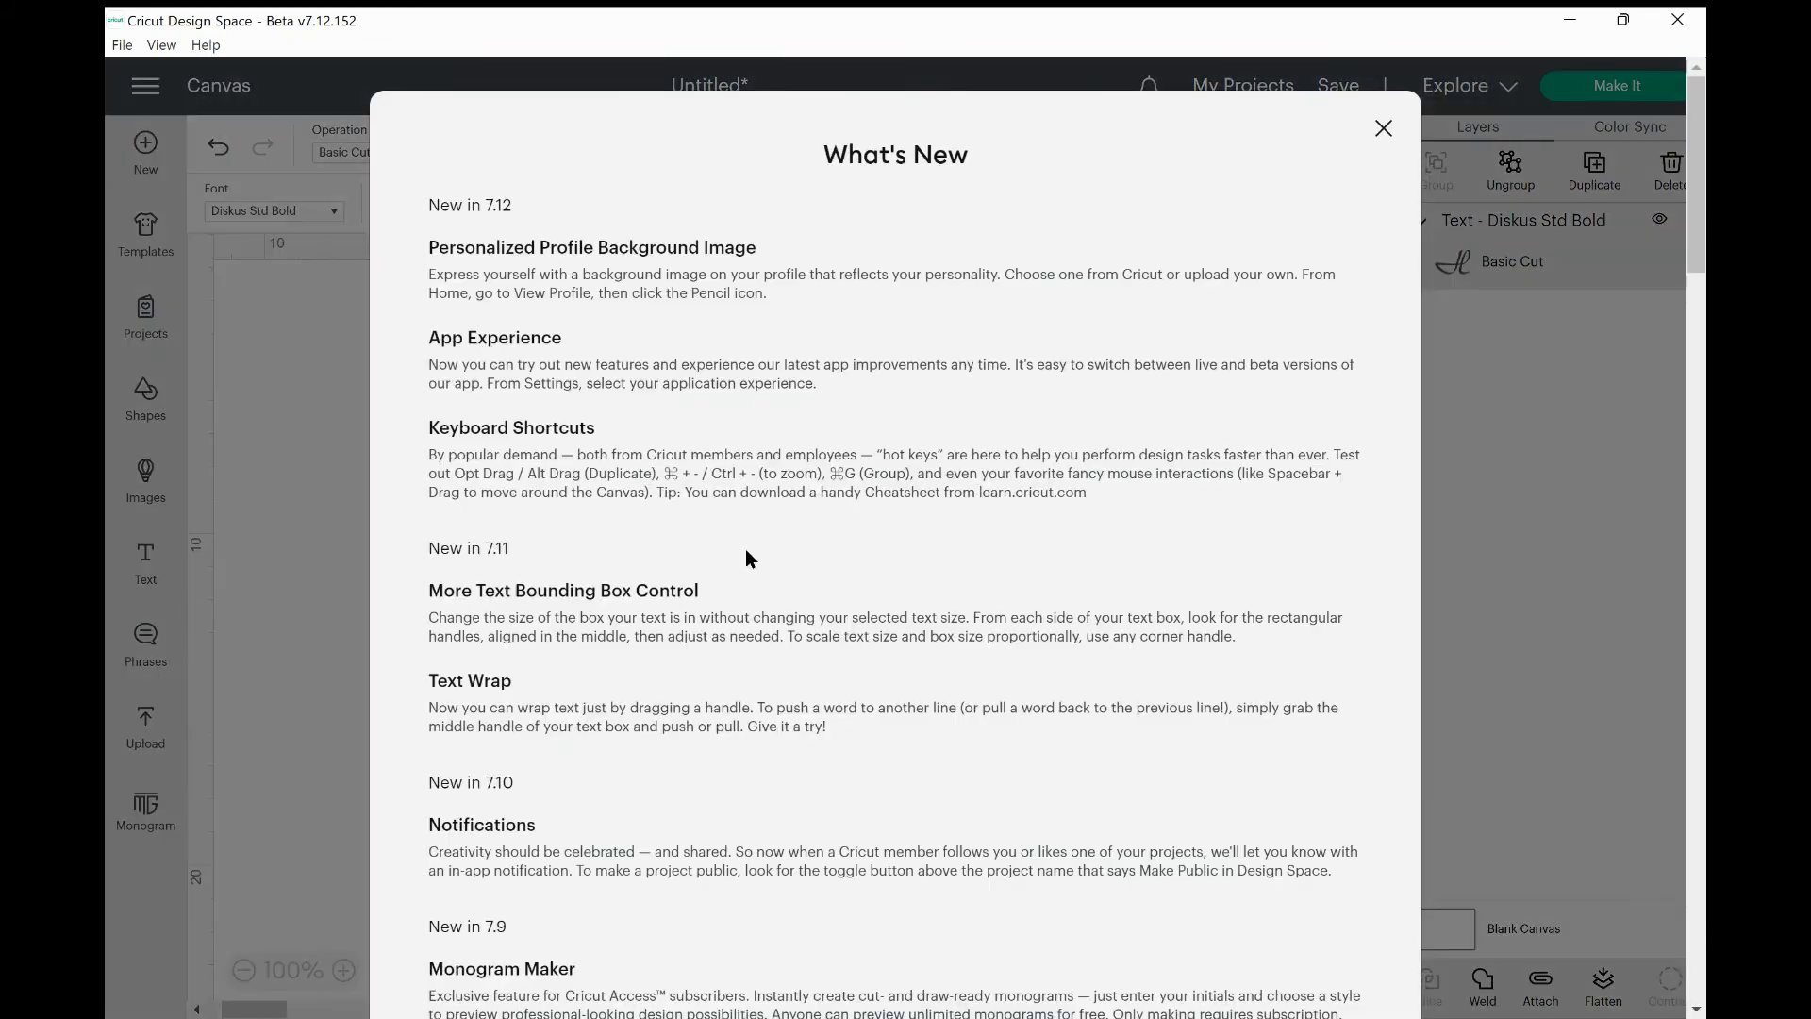
pyautogui.scroll(-3, 567, 631)
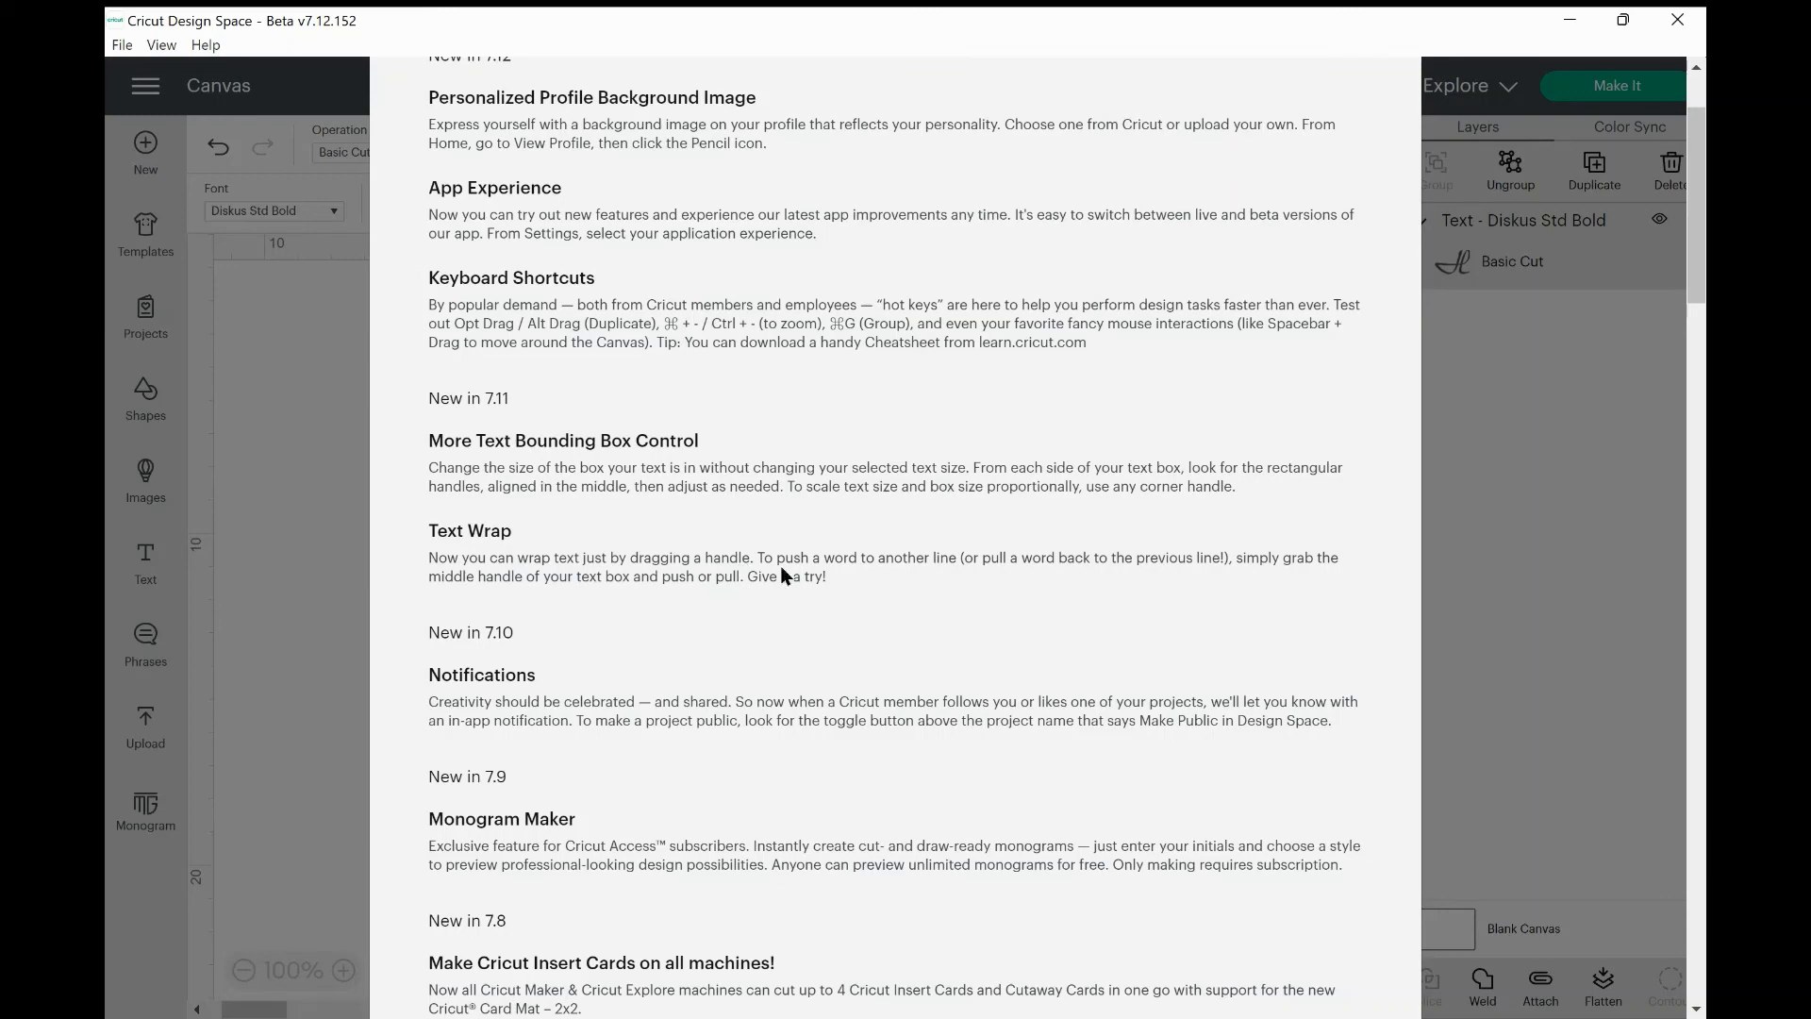
pyautogui.scroll(2, 647, 387)
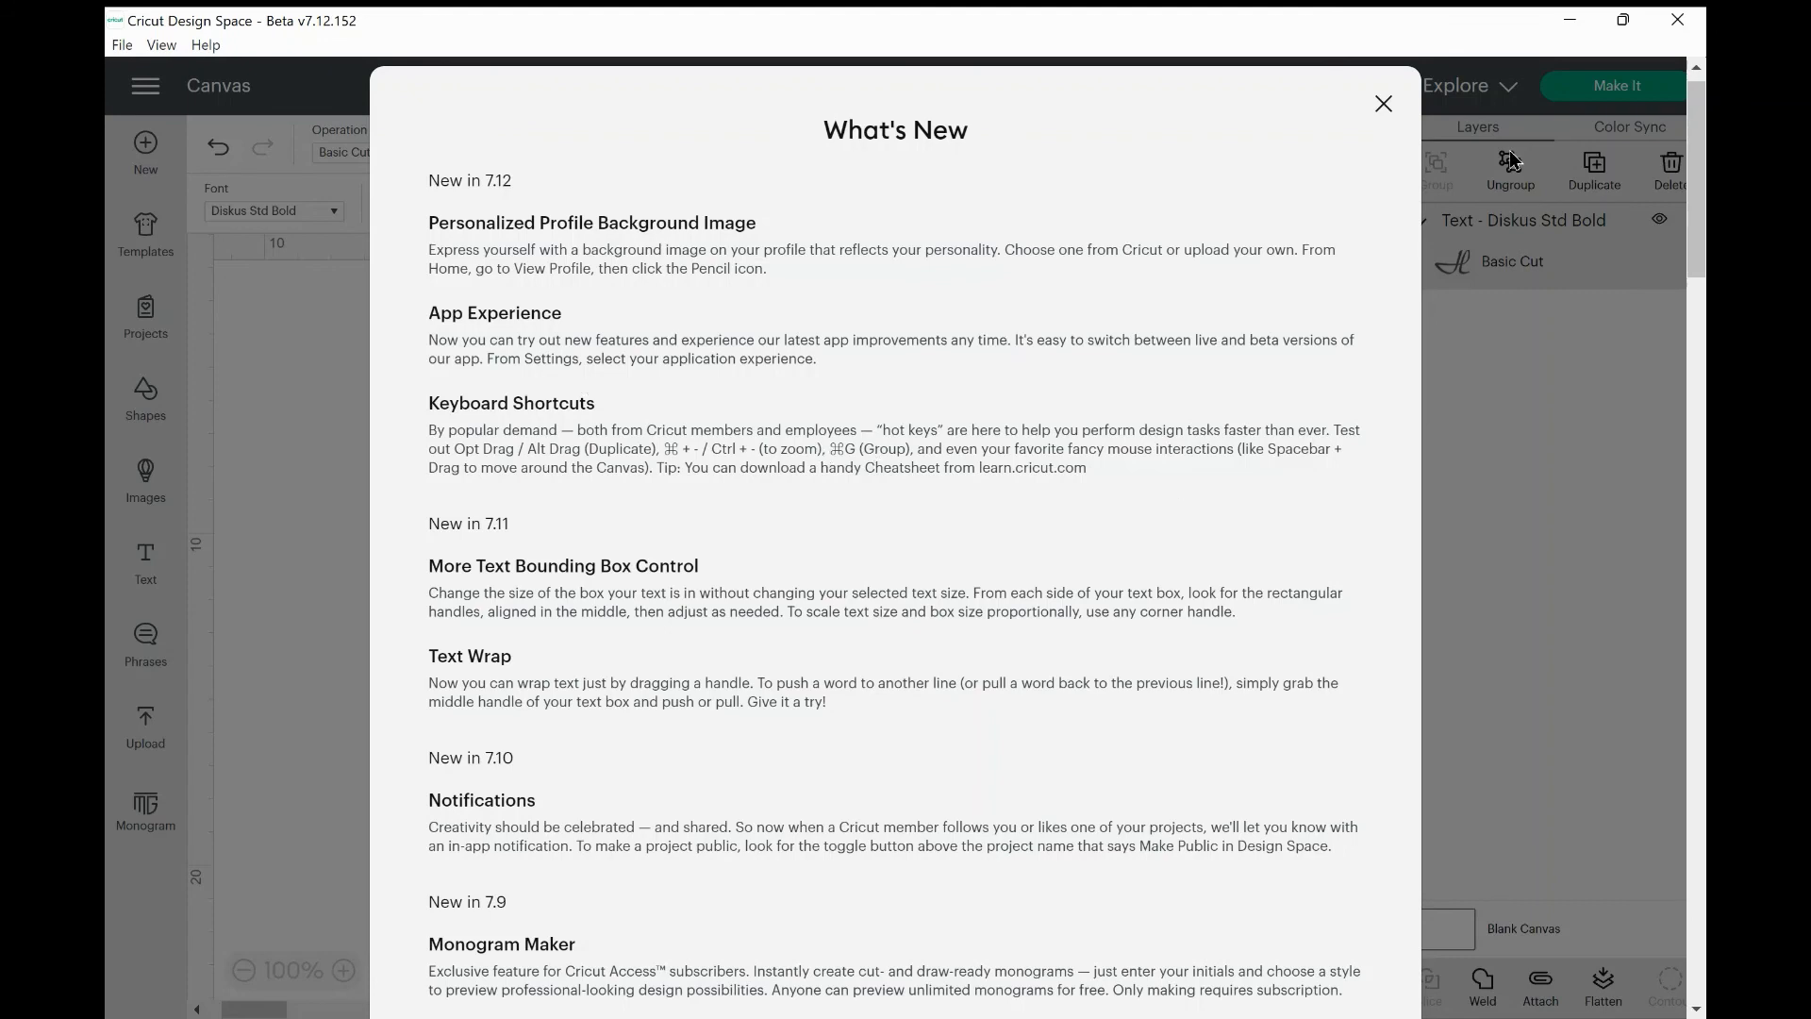
# Close What's New and shrink the greeting to 11.818 × 10.28 cm, font size 61.09.
pyautogui.click(1384, 106)
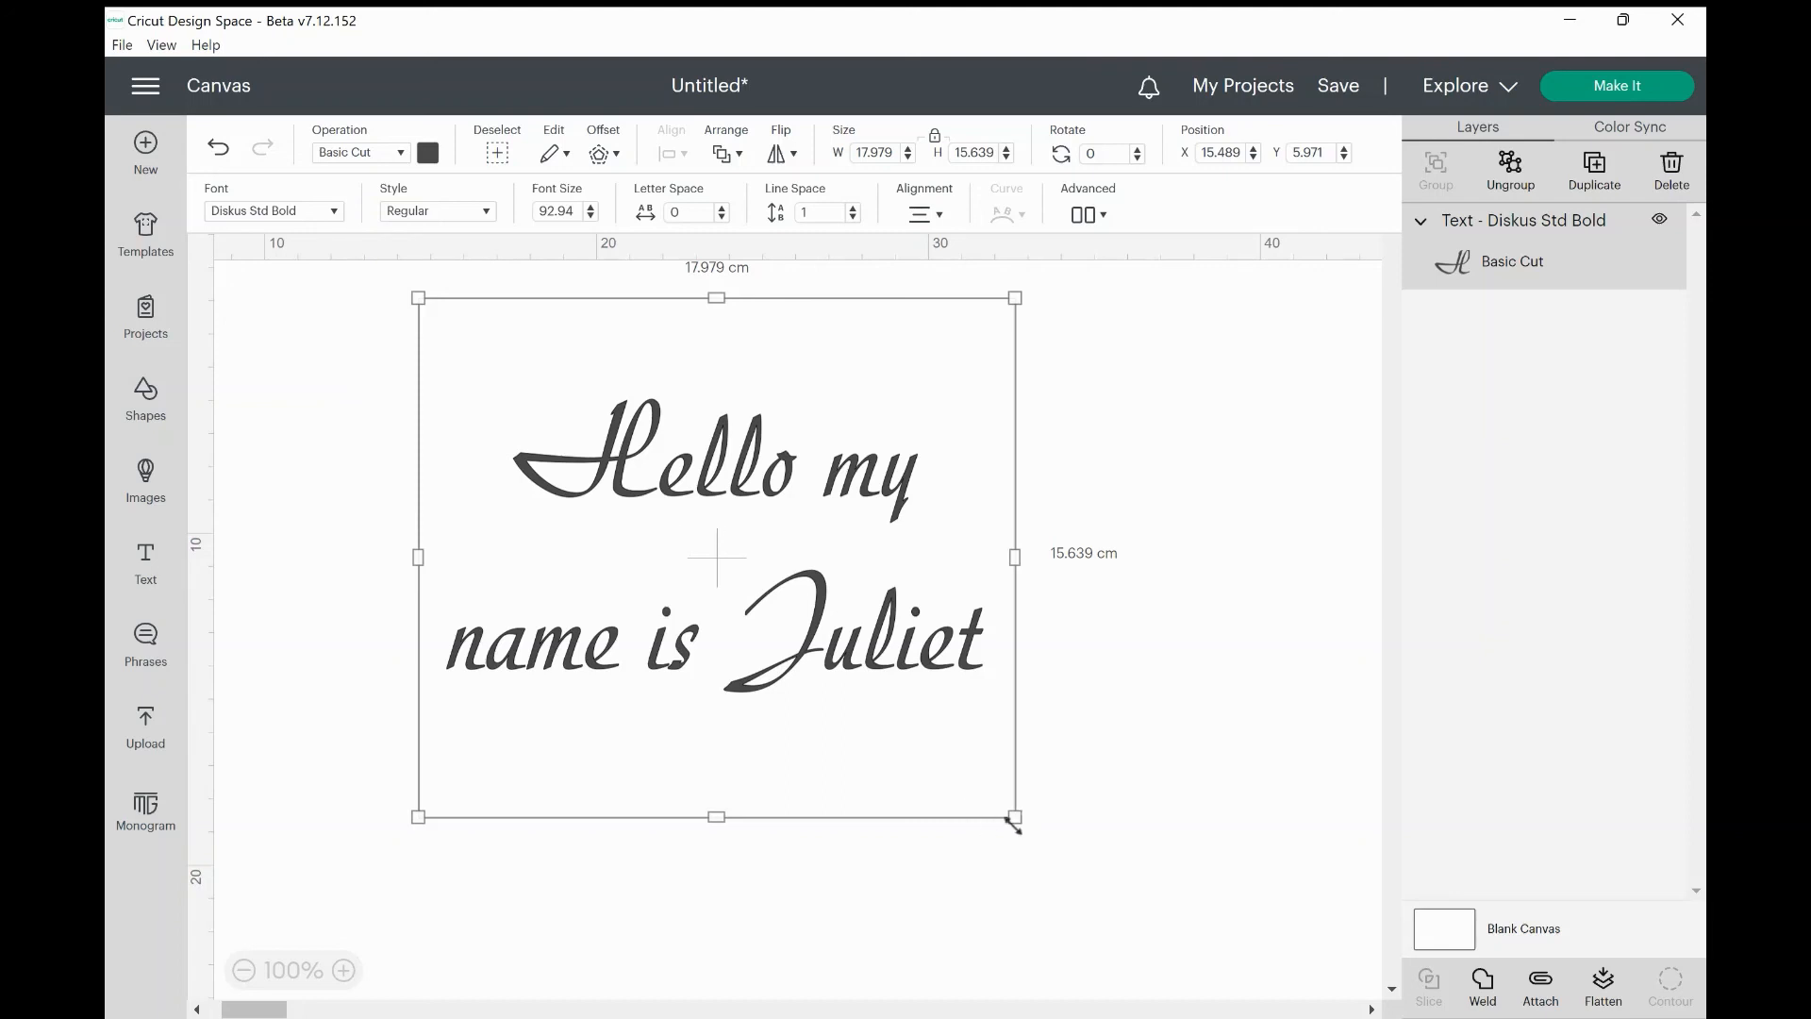
pyautogui.moveTo(1013, 817); pyautogui.dragTo(808, 631)
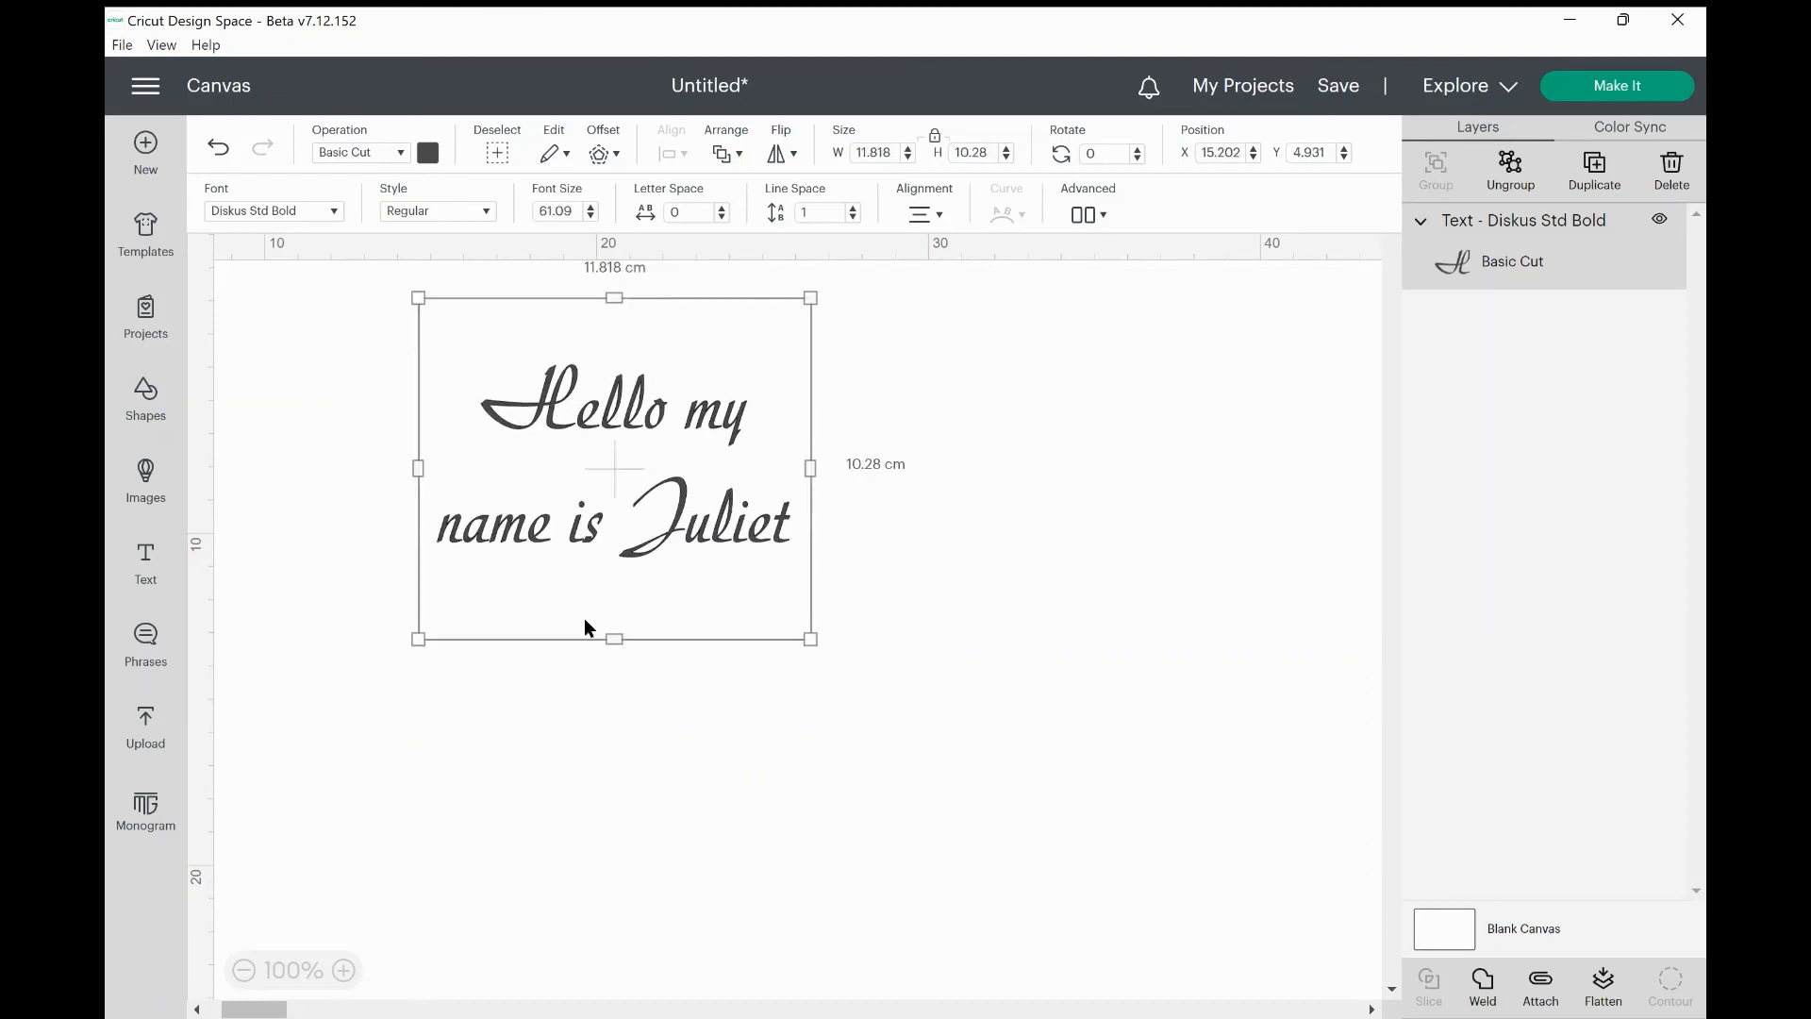